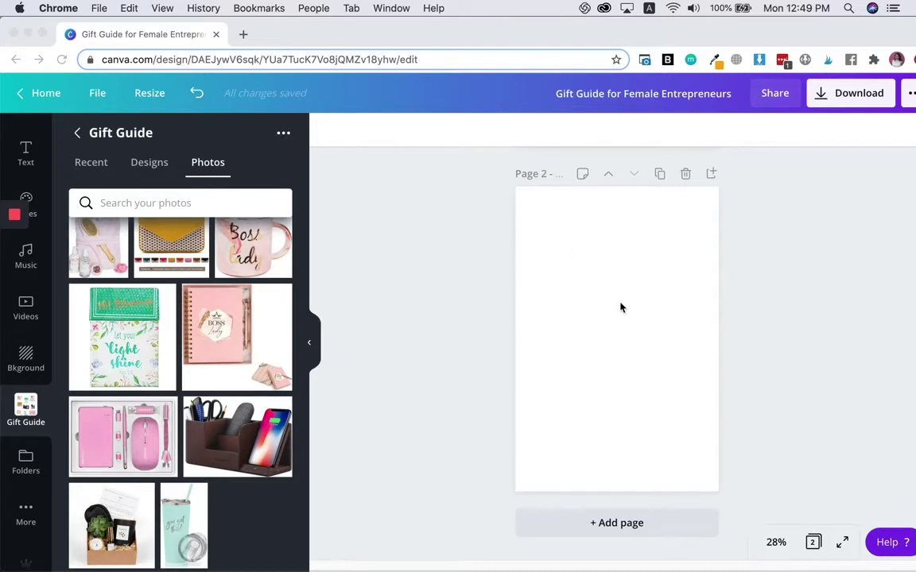
{"action": "left_click", "coordinate": [95, 93]}
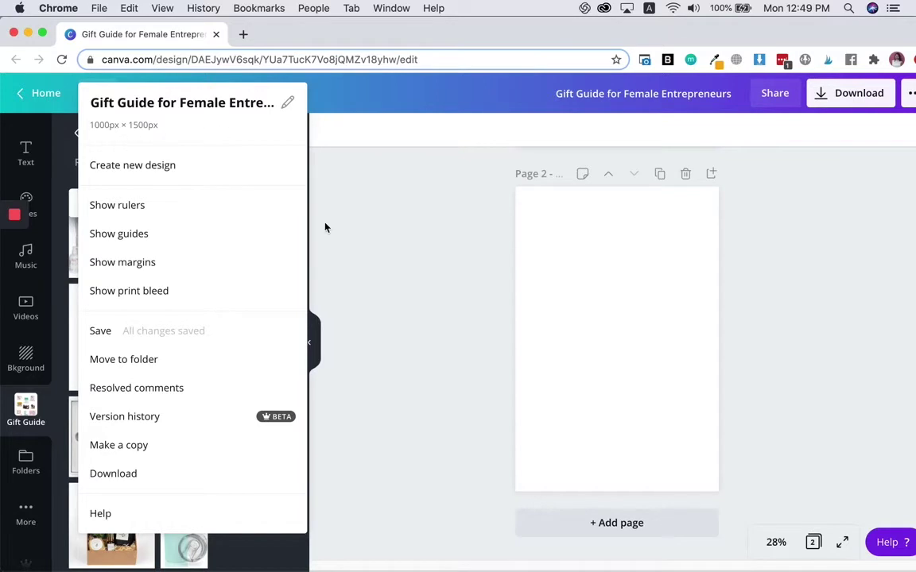
{"action": "left_click", "coordinate": [479, 313]}
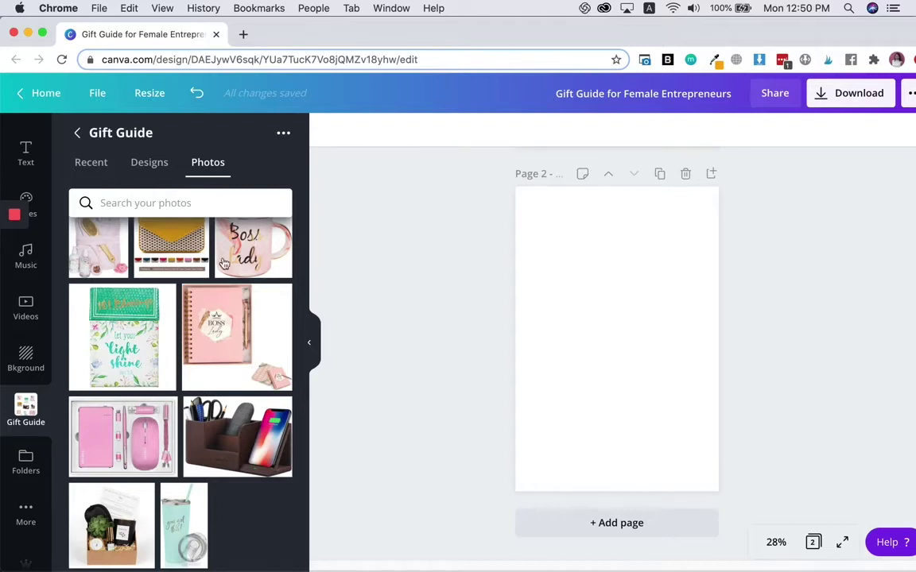
{"action": "scroll", "coordinate": [134, 295], "scroll_direction": "up", "scroll_amount": 1}
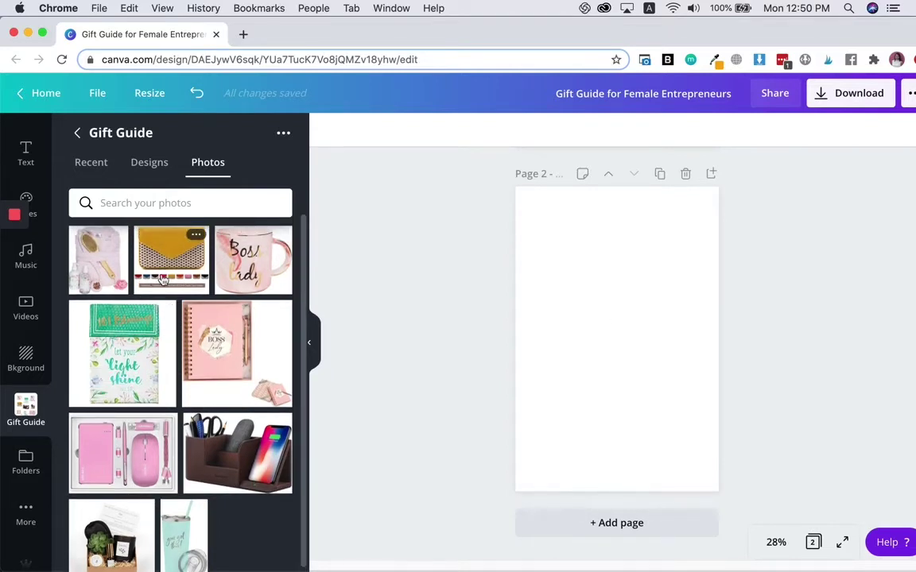
{"action": "scroll", "coordinate": [191, 453], "scroll_direction": "down", "scroll_amount": 1}
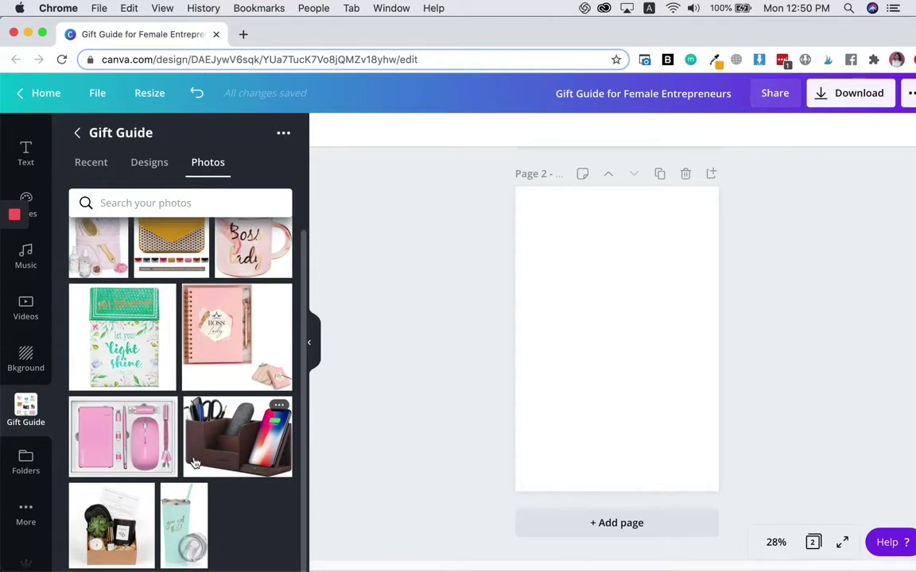
- Add a subheading on page 2 reading 'Gift Guide for' with 'FEMALE ENTREPRENEURS' on a second line
{"action": "left_click", "coordinate": [33, 155]}
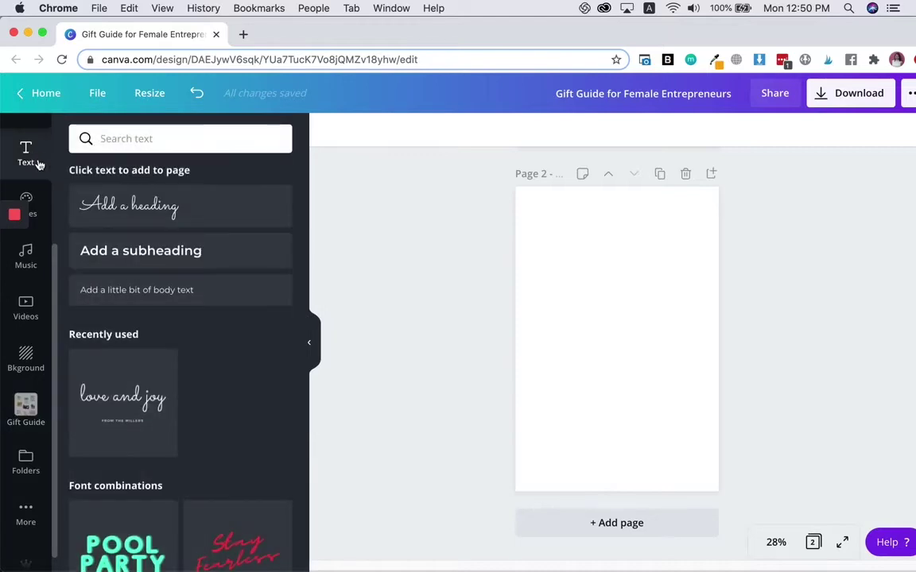
{"action": "left_click", "coordinate": [129, 251]}
{"action": "double_click", "coordinate": [591, 339]}
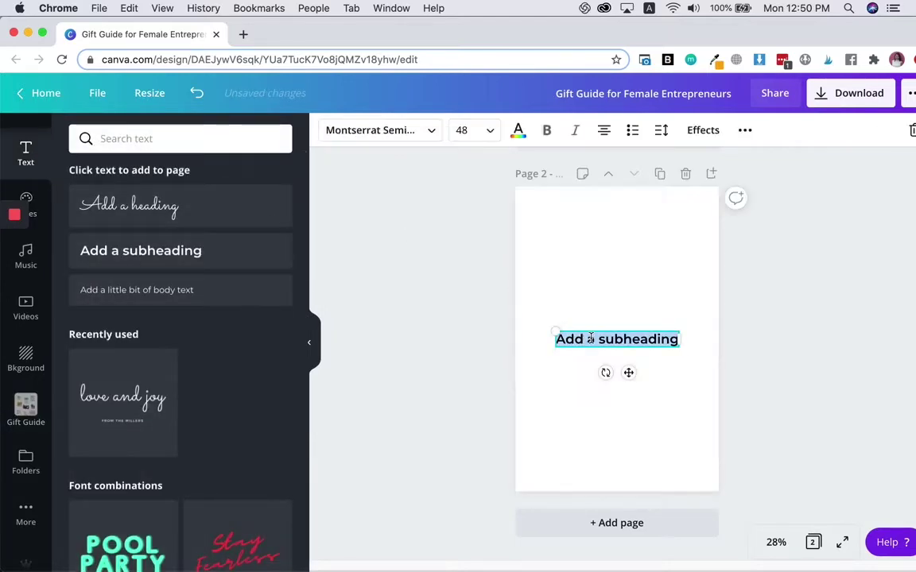
{"action": "type", "text": "Gift Gu"}
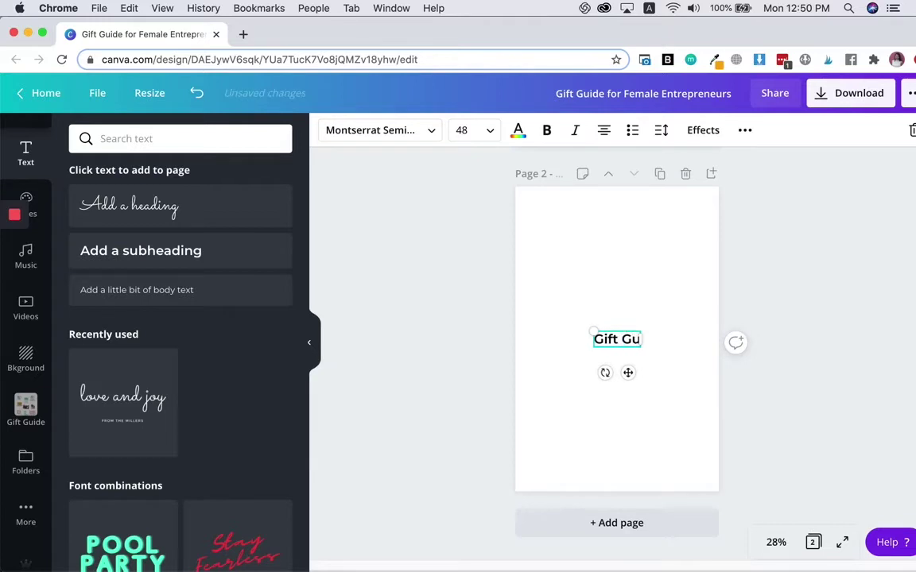
{"action": "type", "text": "ide for"}
{"action": "left_click", "coordinate": [588, 362]}
{"action": "left_click", "coordinate": [640, 350]}
{"action": "key", "text": "Return"}
{"action": "type", "text": "FEMALE ENTREPREN"}
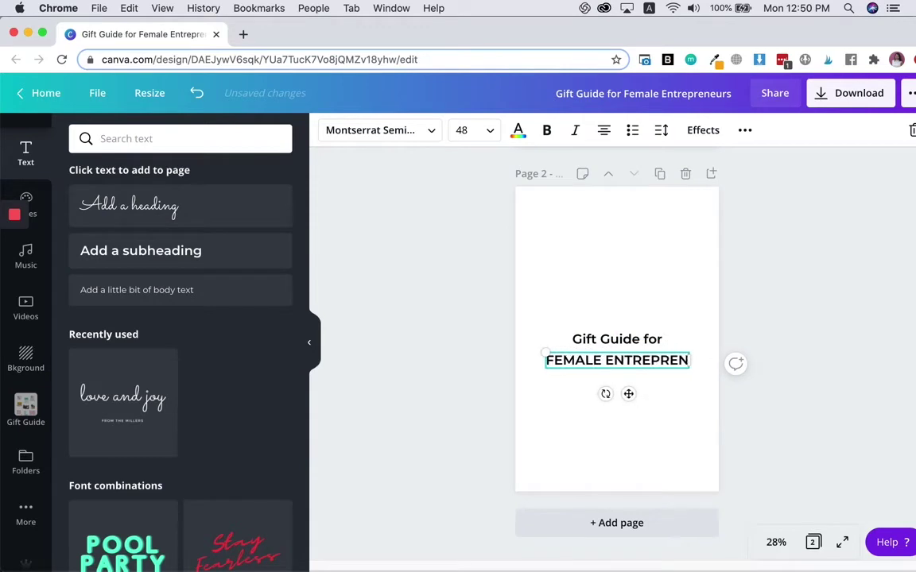
{"action": "type", "text": "EURS"}
- Set the 'Gift Guide for' line to the Buffalo font, size 80, in olive
{"action": "triple_click", "coordinate": [617, 338]}
{"action": "left_click", "coordinate": [350, 130]}
{"action": "left_click", "coordinate": [202, 181]}
{"action": "left_click", "coordinate": [477, 129]}
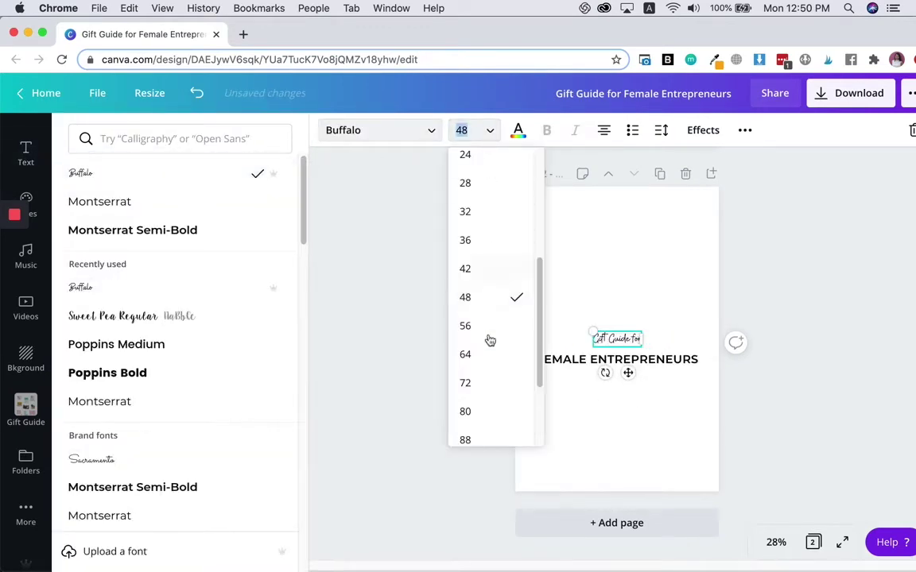
{"action": "left_click", "coordinate": [486, 412]}
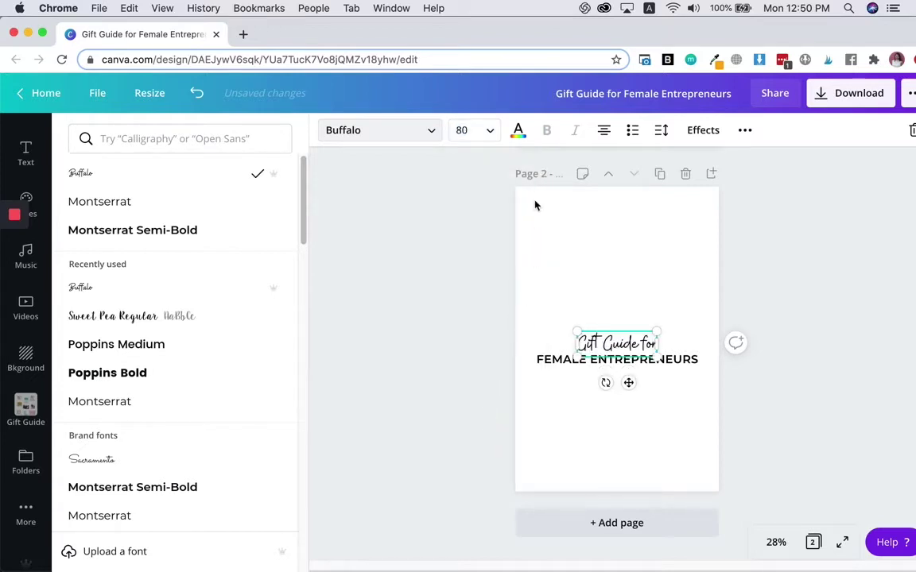
{"action": "left_click", "coordinate": [519, 132]}
{"action": "left_click", "coordinate": [125, 274]}
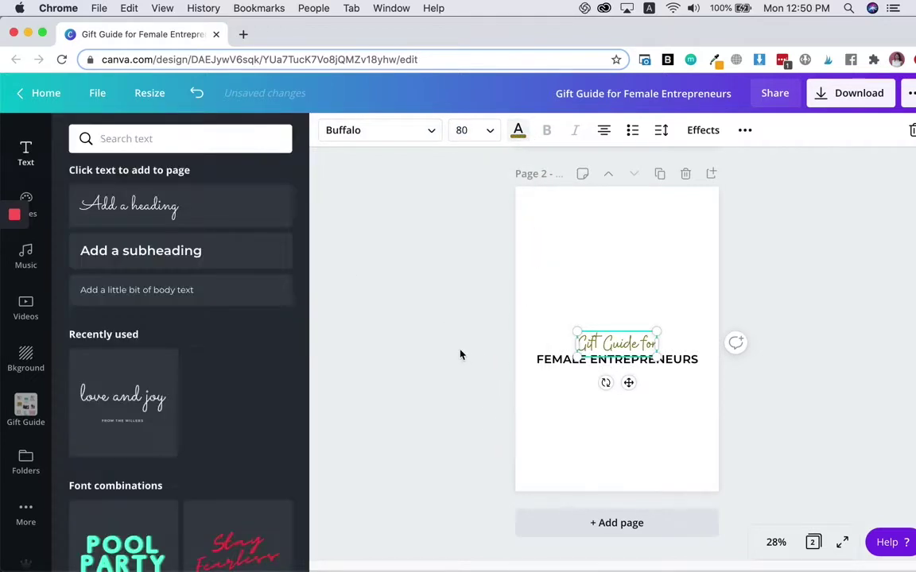
- Make the 'FEMALE ENTREPRENEURS' line pink and move the title to the top of the page
{"action": "triple_click", "coordinate": [617, 359]}
{"action": "left_click", "coordinate": [519, 132]}
{"action": "left_click", "coordinate": [276, 272]}
{"action": "left_click", "coordinate": [449, 390]}
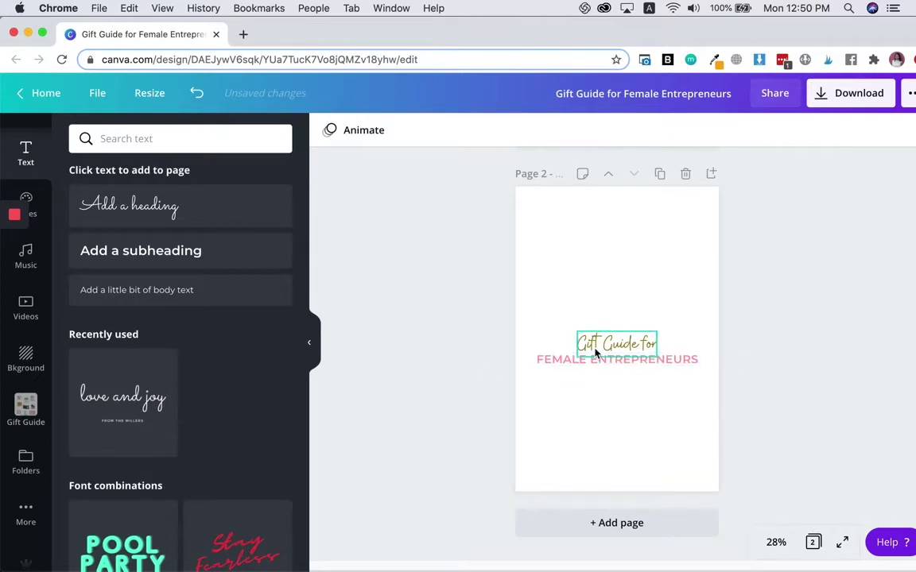
{"action": "left_click_drag", "start_coordinate": [595, 351], "coordinate": [599, 246]}
{"action": "key", "text": "super+a"}
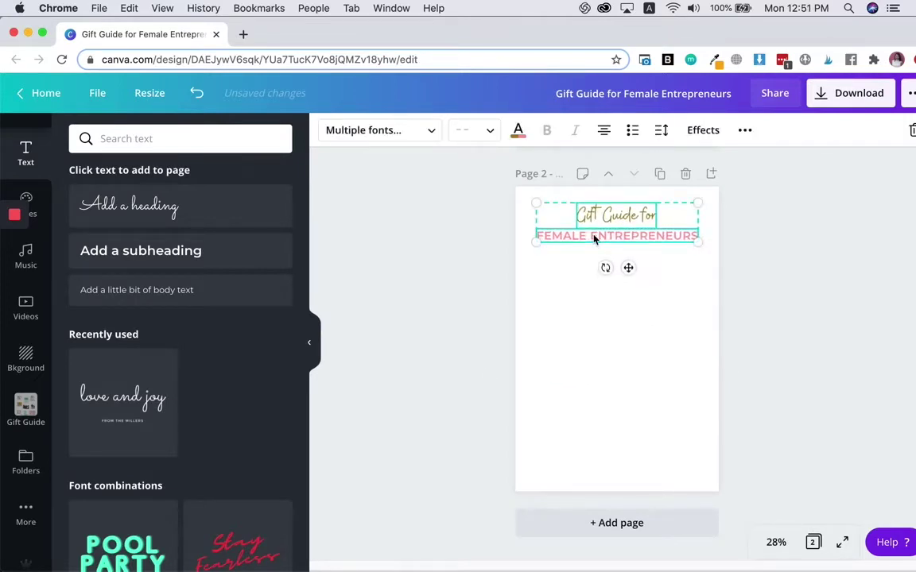
{"action": "left_click", "coordinate": [538, 326]}
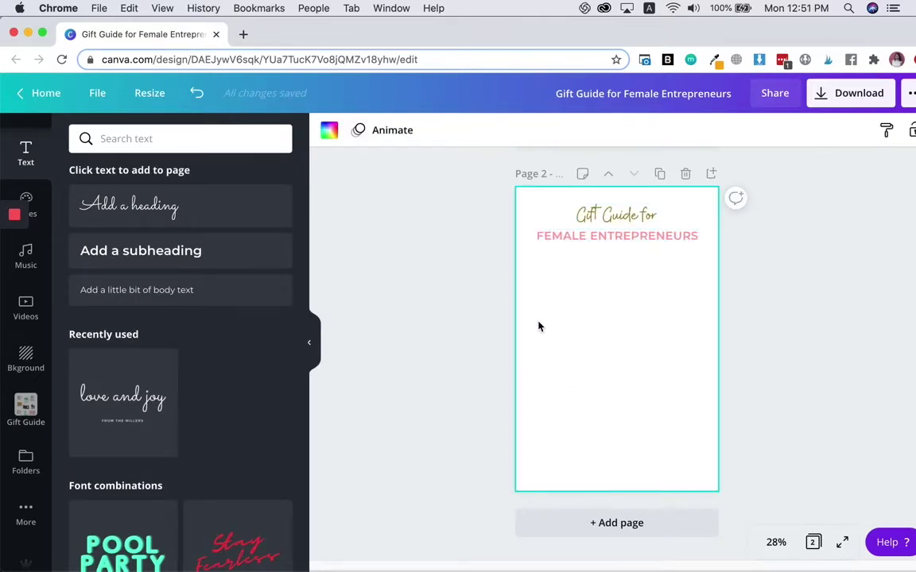
- Open the Elements library and browse all the frame shapes
{"action": "scroll", "coordinate": [24, 239], "scroll_direction": "up", "scroll_amount": 3}
{"action": "left_click", "coordinate": [25, 183]}
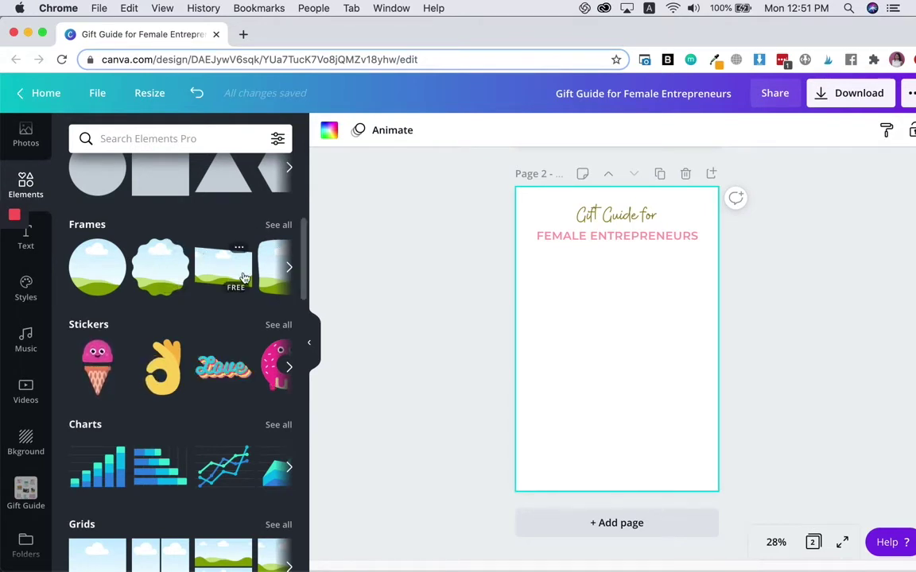
{"action": "scroll", "coordinate": [243, 275], "scroll_direction": "down", "scroll_amount": 2}
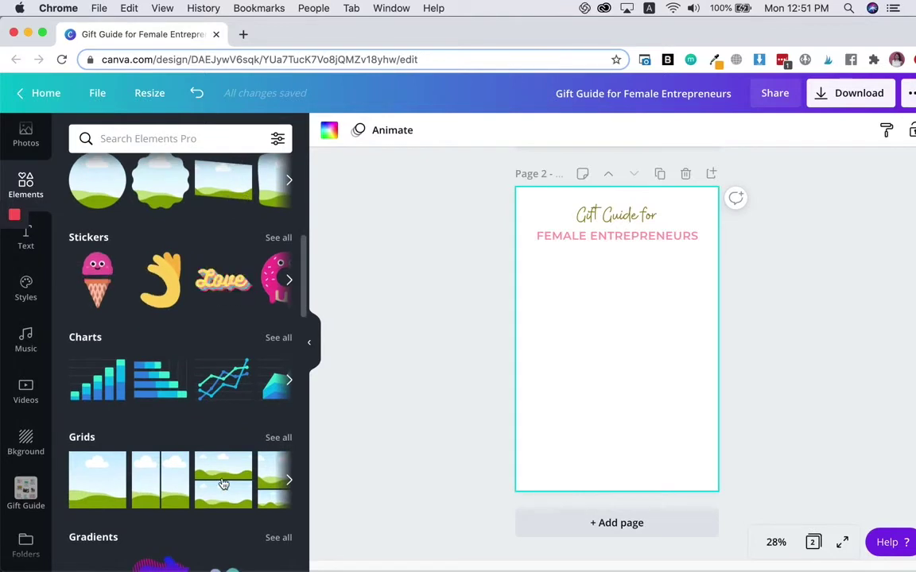
{"action": "scroll", "coordinate": [223, 484], "scroll_direction": "up", "scroll_amount": 2}
{"action": "left_click", "coordinate": [280, 249]}
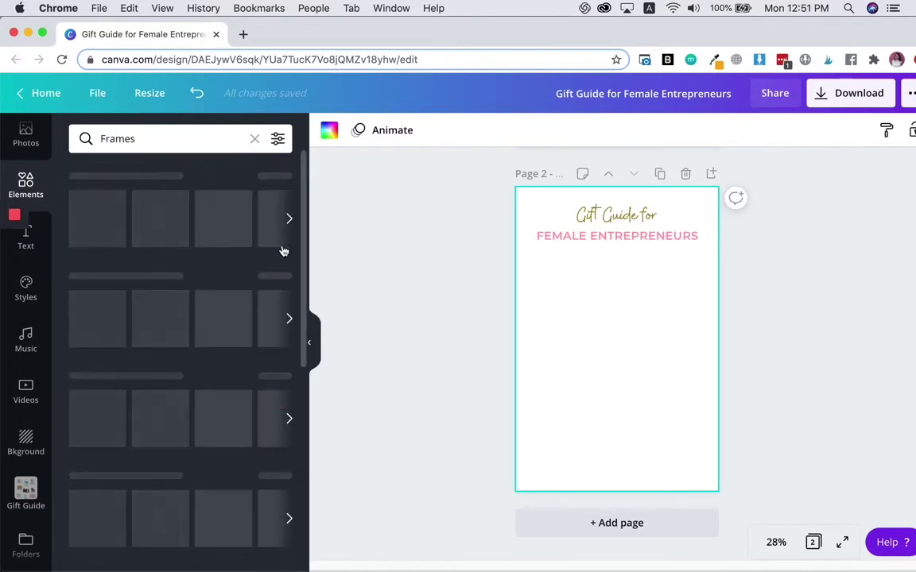
{"action": "scroll", "coordinate": [205, 413], "scroll_direction": "down", "scroll_amount": 1}
{"action": "scroll", "coordinate": [206, 413], "scroll_direction": "down", "scroll_amount": 2}
- Try a square photo frame on page 2, delete it, then clear the search and scroll to Grids
{"action": "left_click", "coordinate": [291, 432]}
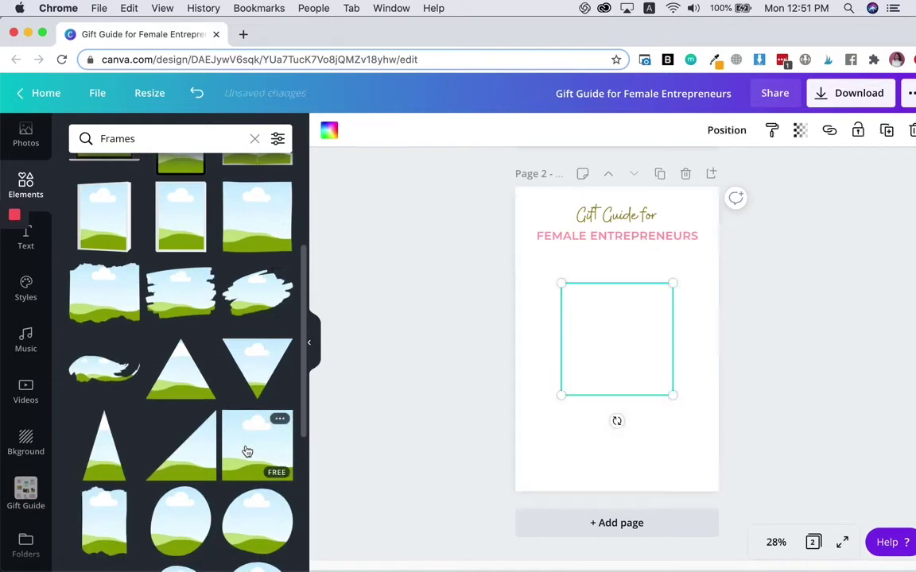
{"action": "left_click_drag", "start_coordinate": [651, 380], "coordinate": [633, 303]}
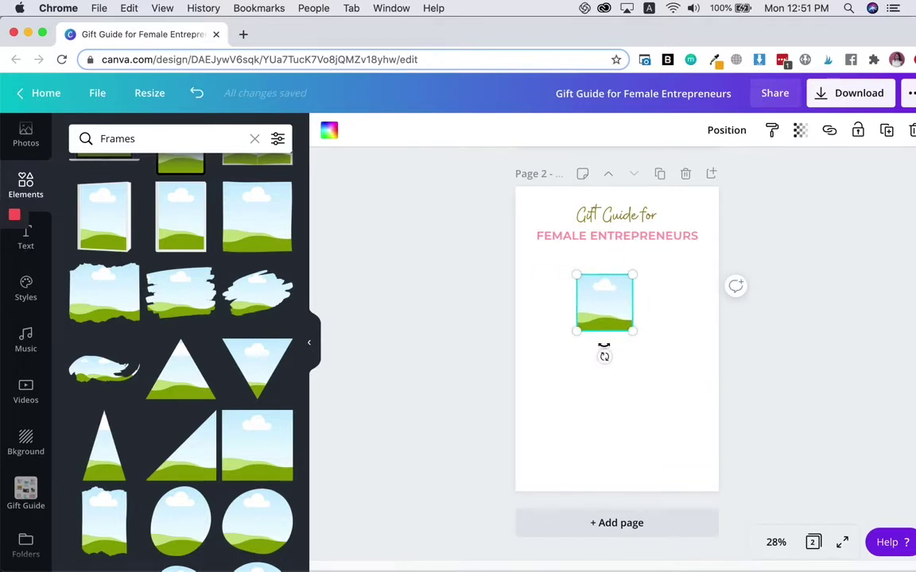
{"action": "key", "text": "Delete"}
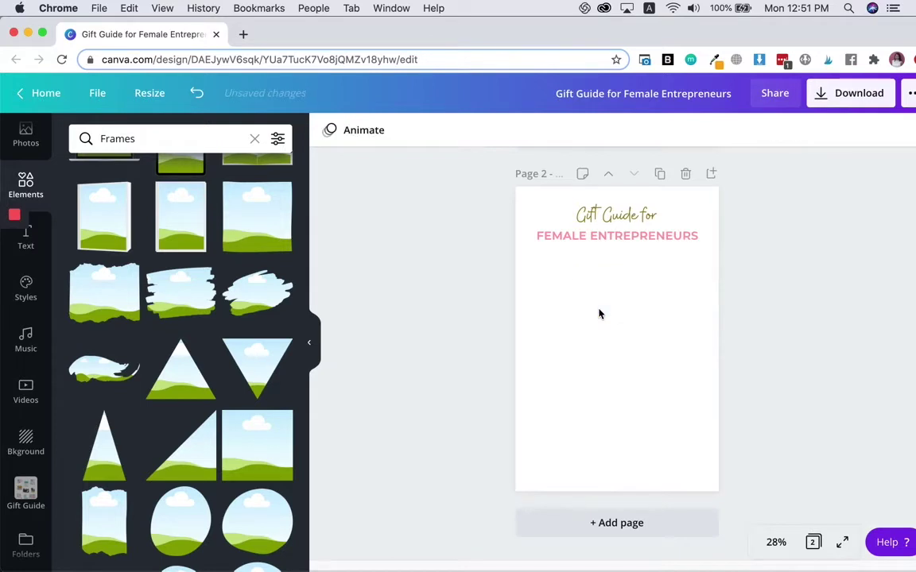
{"action": "left_click", "coordinate": [255, 138]}
{"action": "scroll", "coordinate": [225, 333], "scroll_direction": "down", "scroll_amount": 1}
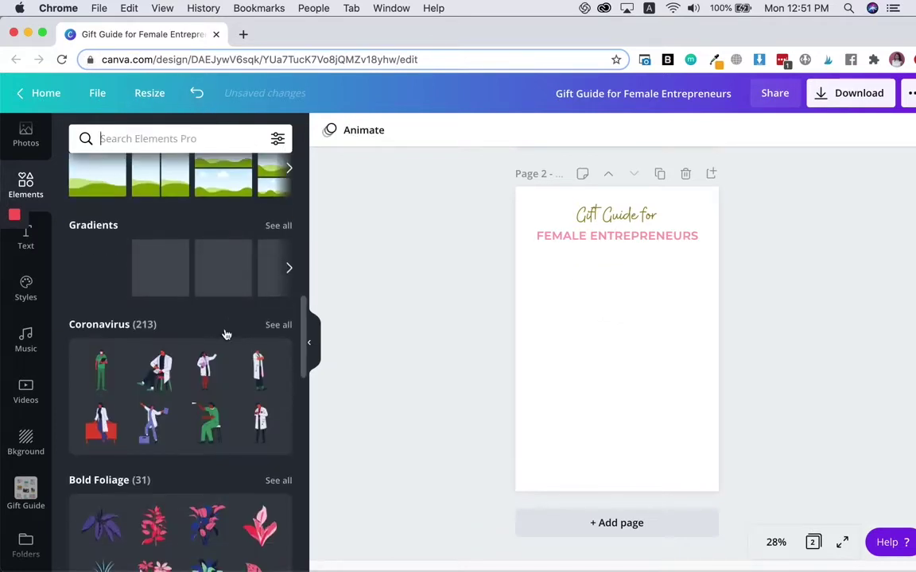
{"action": "scroll", "coordinate": [225, 333], "scroll_direction": "up", "scroll_amount": 2}
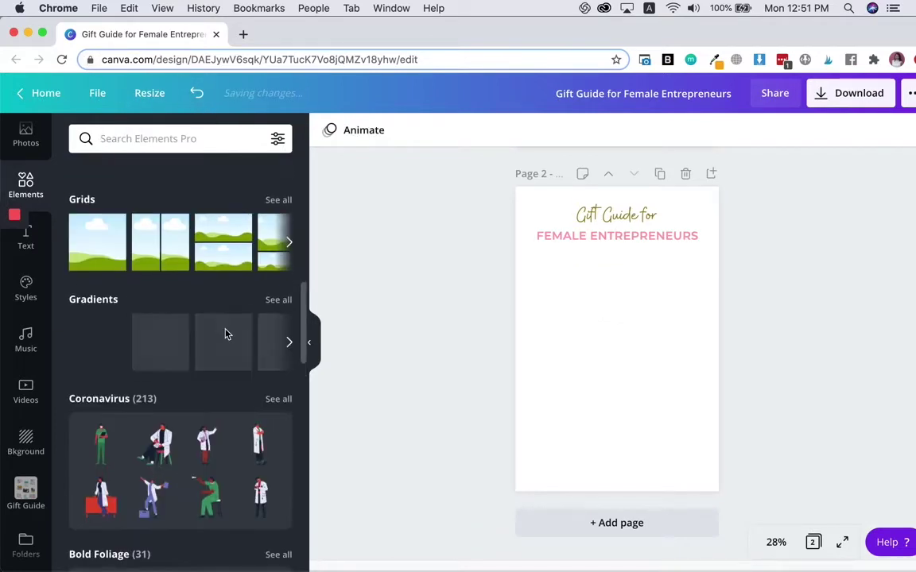
- Add a single-photo grid and shrink it into a small square frame under the title
{"action": "left_click", "coordinate": [107, 241]}
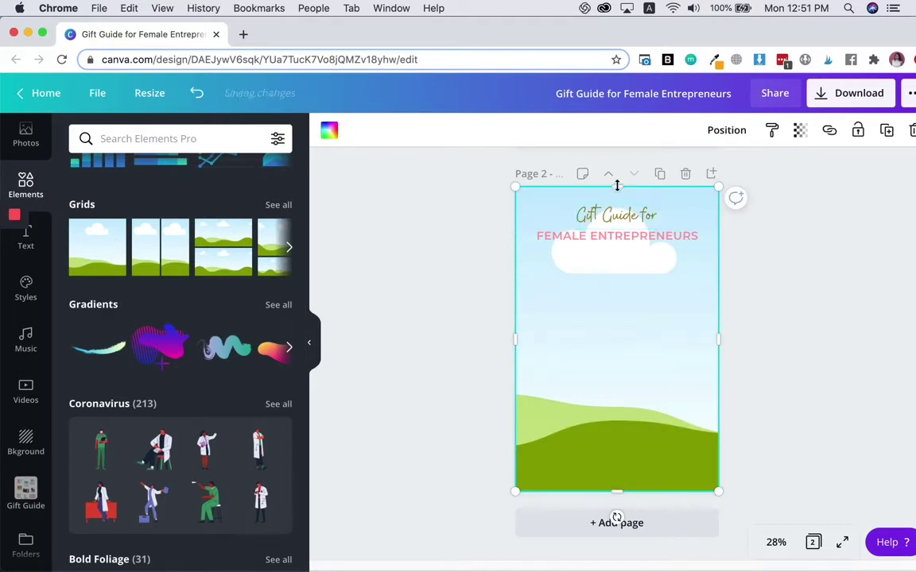
{"action": "left_click_drag", "start_coordinate": [617, 185], "coordinate": [619, 287]}
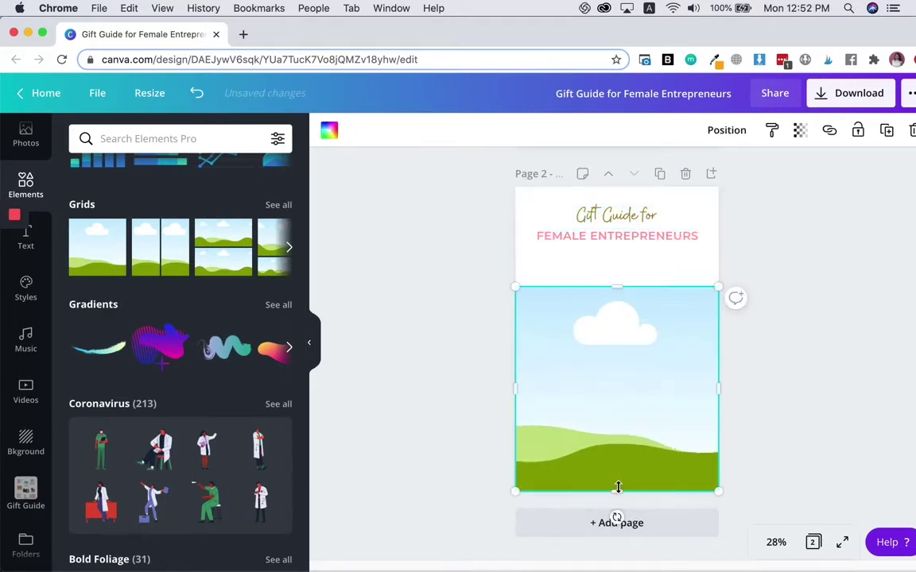
{"action": "left_click_drag", "start_coordinate": [618, 486], "coordinate": [631, 357]}
{"action": "left_click_drag", "start_coordinate": [716, 324], "coordinate": [603, 327]}
{"action": "left_click_drag", "start_coordinate": [541, 329], "coordinate": [554, 307]}
{"action": "left_click", "coordinate": [26, 490]}
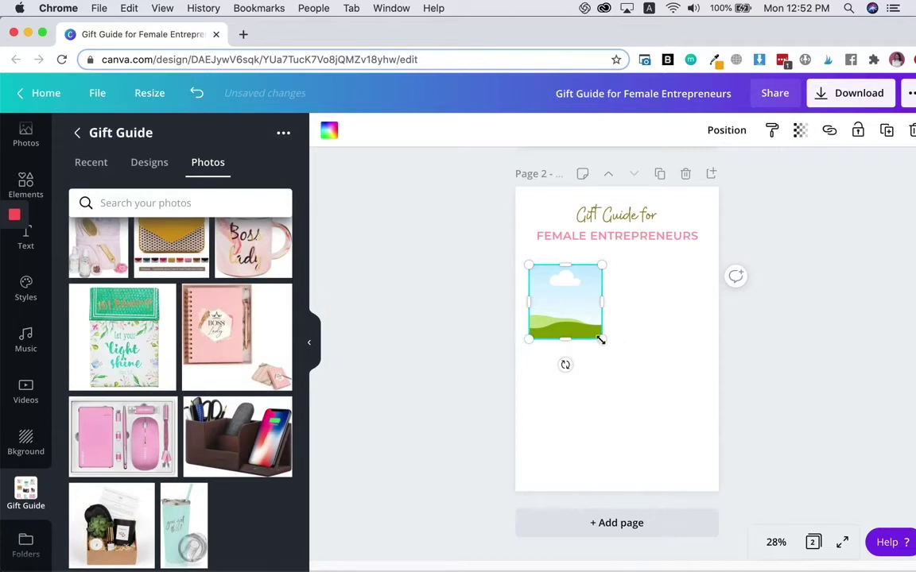
{"action": "left_click_drag", "start_coordinate": [577, 327], "coordinate": [672, 301]}
- Line up the first row of three square frames, nudging the third into alignment
{"action": "left_click", "coordinate": [464, 290]}
{"action": "left_click_drag", "start_coordinate": [481, 283], "coordinate": [737, 309]}
{"action": "left_click", "coordinate": [667, 365]}
{"action": "left_click", "coordinate": [677, 290]}
{"action": "mouse_move", "coordinate": [678, 290]}
{"action": "left_mouse_down"}
{"action": "mouse_move", "coordinate": [668, 295]}
{"action": "mouse_move", "coordinate": [686, 305]}
{"action": "left_mouse_up"}
{"action": "left_click", "coordinate": [467, 306]}
- Duplicate the row of three frames and drag the copy down as another row
{"action": "left_click", "coordinate": [634, 364]}
{"action": "left_click_drag", "start_coordinate": [634, 364], "coordinate": [570, 275]}
{"action": "key", "text": "super+d"}
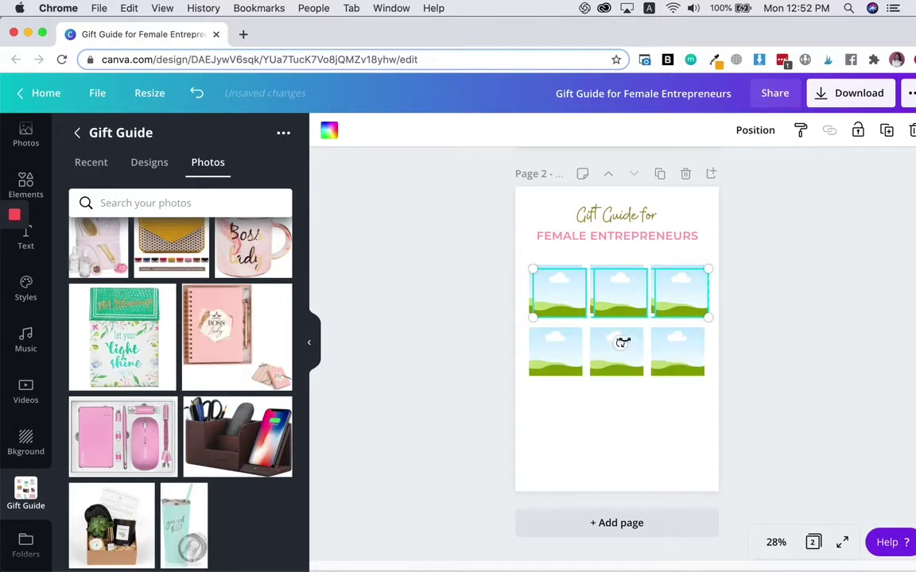
{"action": "left_click_drag", "start_coordinate": [619, 313], "coordinate": [613, 431]}
{"action": "left_click", "coordinate": [558, 396]}
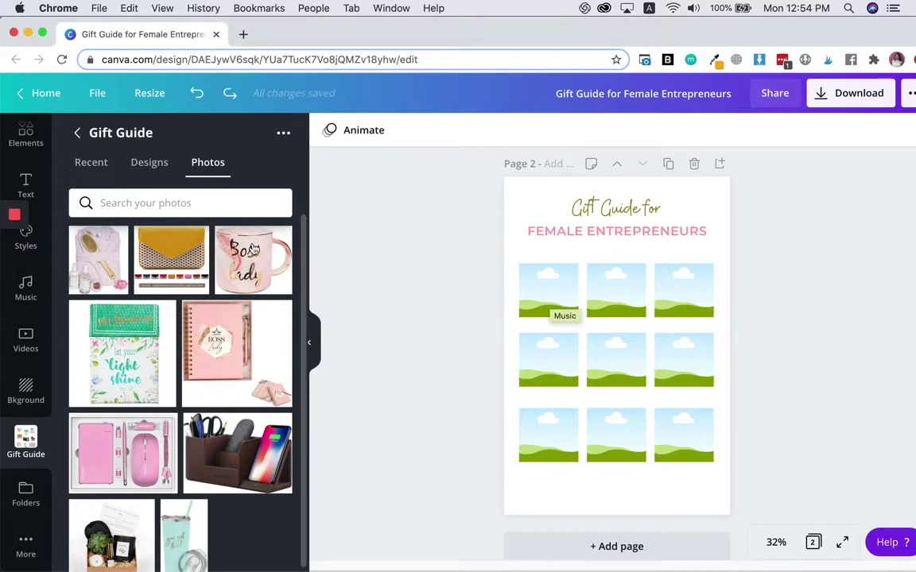
- Drop the Boss Lady mug, light shine, robe, pink mouse set and Boss Lady notebook photos into grid frames
{"action": "left_click_drag", "start_coordinate": [251, 251], "coordinate": [549, 290]}
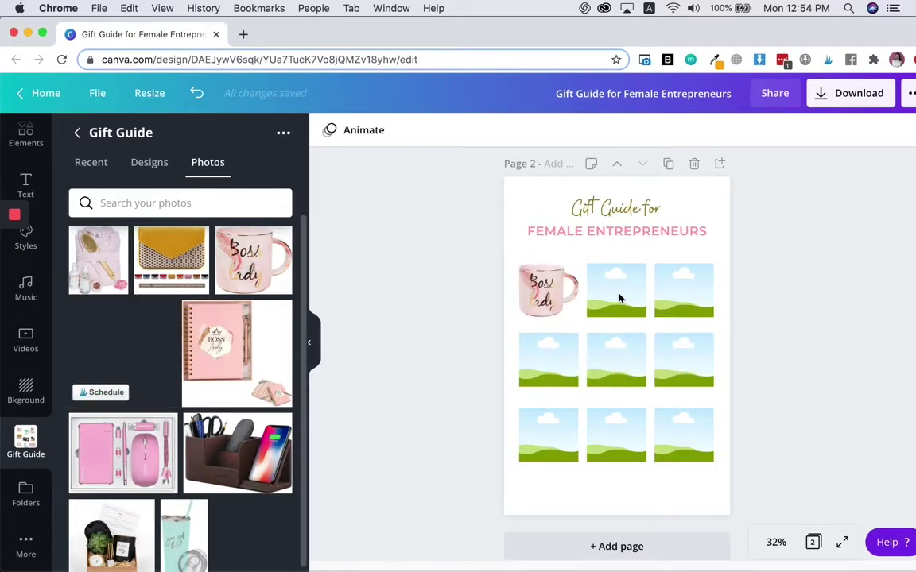
{"action": "left_click_drag", "start_coordinate": [620, 299], "coordinate": [619, 295]}
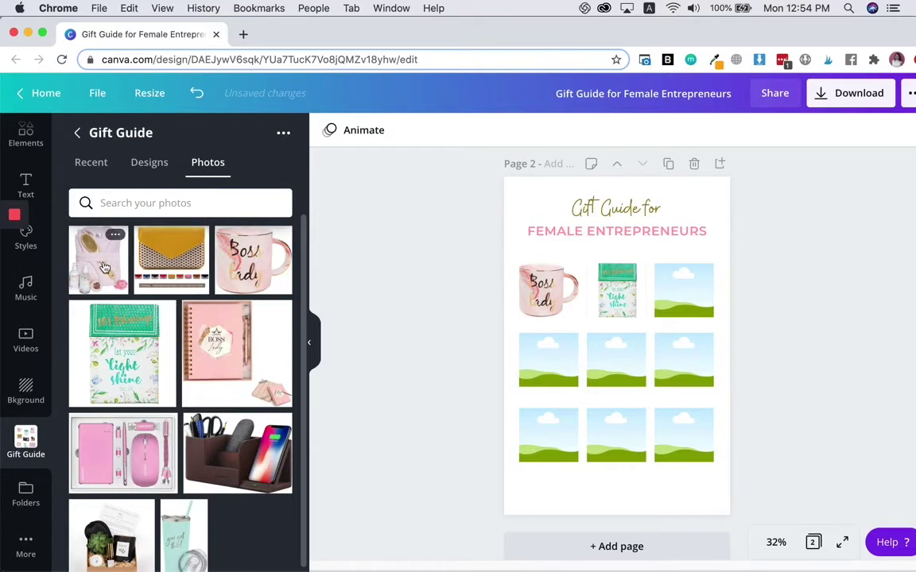
{"action": "left_click_drag", "start_coordinate": [103, 268], "coordinate": [675, 286]}
{"action": "scroll", "coordinate": [202, 440], "scroll_direction": "down", "scroll_amount": 1}
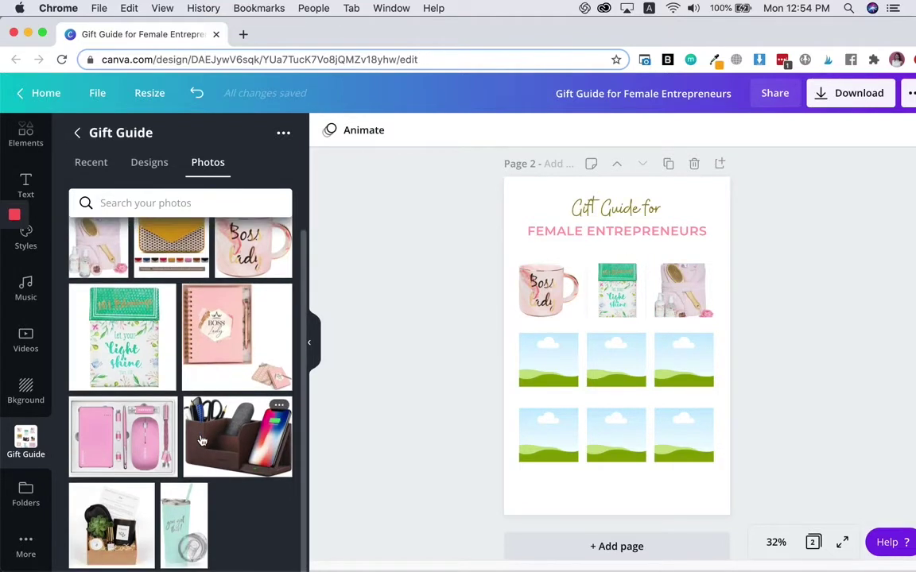
{"action": "scroll", "coordinate": [202, 441], "scroll_direction": "up", "scroll_amount": 1}
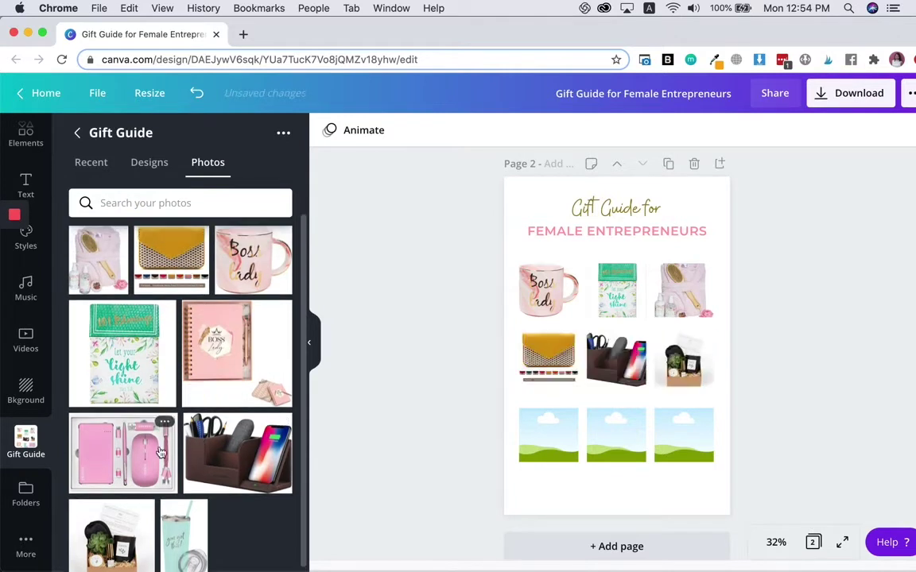
{"action": "left_click_drag", "start_coordinate": [119, 450], "coordinate": [674, 439]}
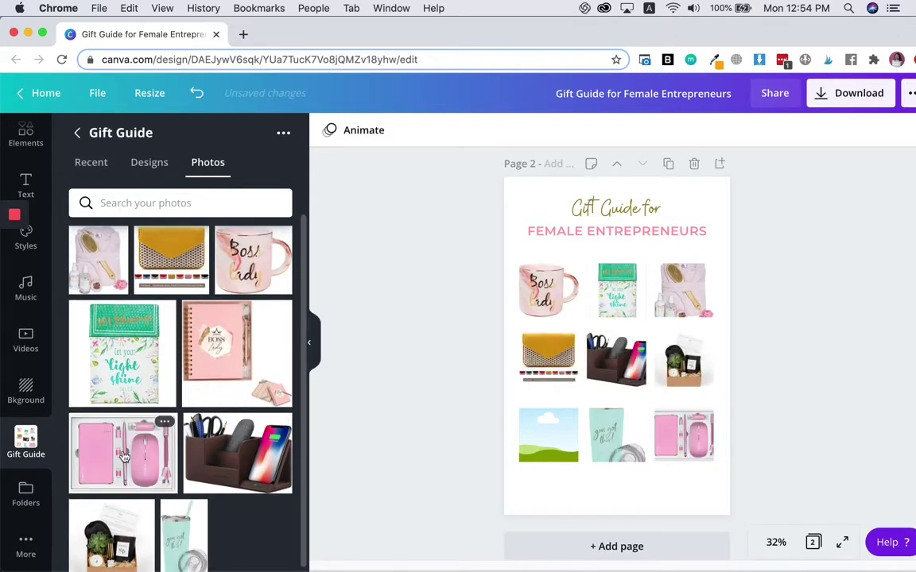
{"action": "left_click_drag", "start_coordinate": [237, 350], "coordinate": [533, 432]}
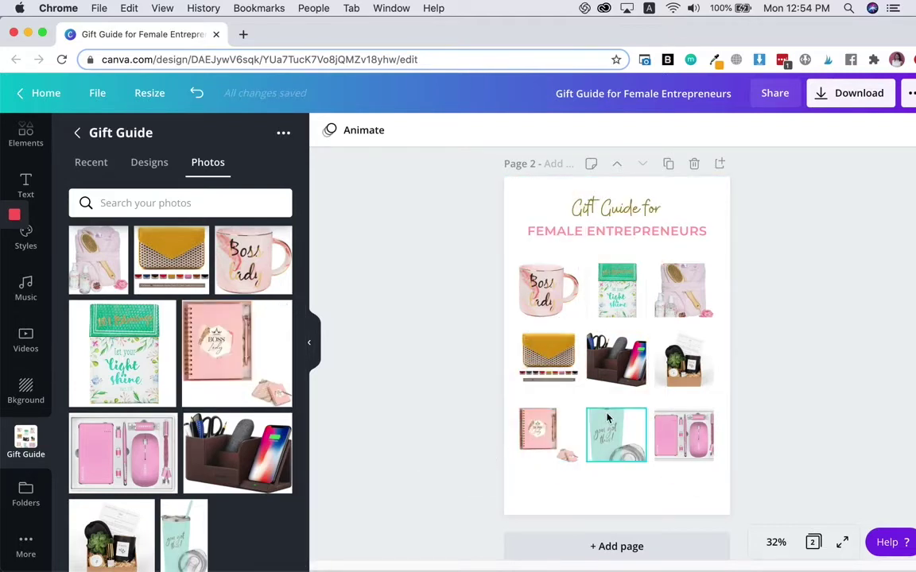
- Stretch the light shine notebook photo taller and move it up, and lengthen the robe photo
{"action": "left_click", "coordinate": [615, 315]}
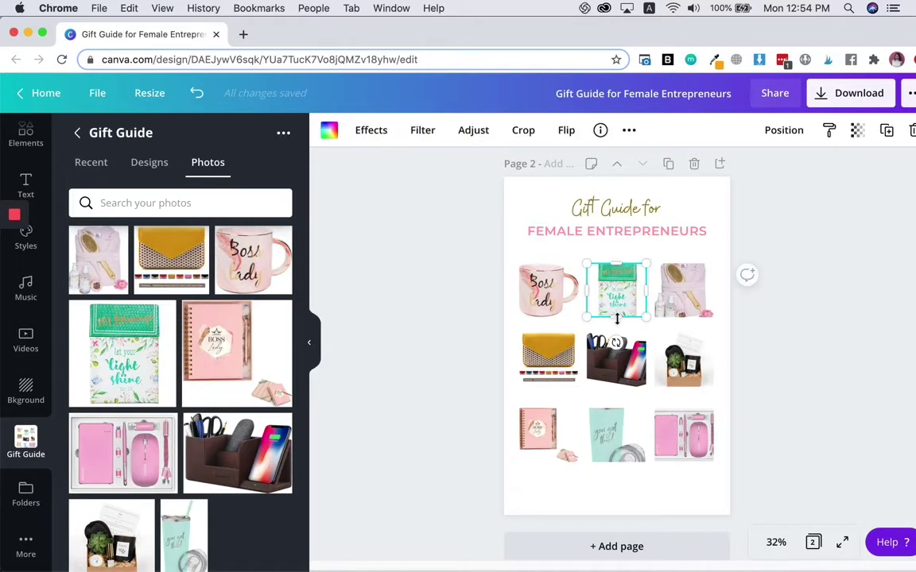
{"action": "left_click_drag", "start_coordinate": [616, 320], "coordinate": [615, 340]}
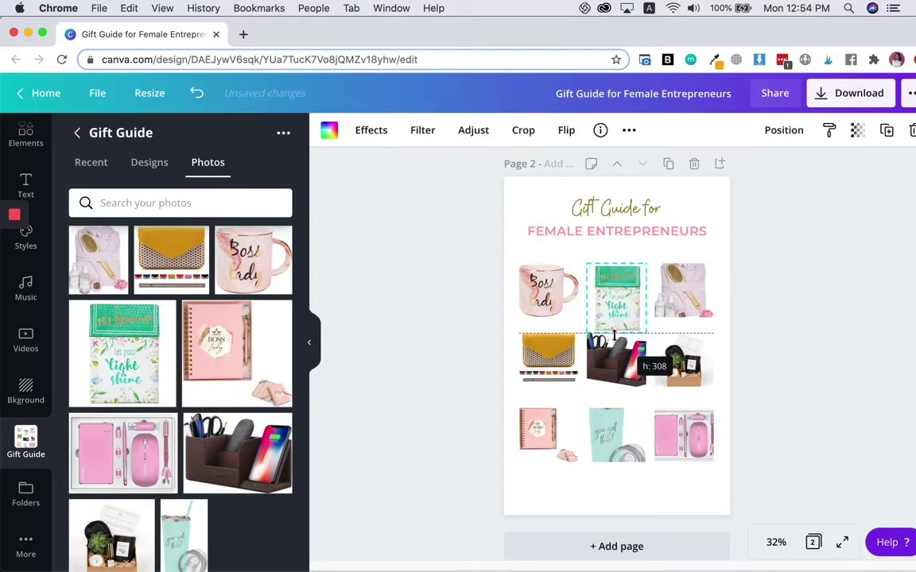
{"action": "left_click_drag", "start_coordinate": [614, 336], "coordinate": [614, 338]}
{"action": "left_click_drag", "start_coordinate": [616, 298], "coordinate": [616, 283]}
{"action": "left_click", "coordinate": [689, 296]}
{"action": "left_click_drag", "start_coordinate": [685, 257], "coordinate": [684, 248]}
- Widen the desk organizer photo and stretch the tumbler photo taller
{"action": "left_click", "coordinate": [616, 358]}
{"action": "left_click_drag", "start_coordinate": [646, 359], "coordinate": [651, 364]}
{"action": "left_click", "coordinate": [540, 434]}
{"action": "left_click", "coordinate": [620, 439]}
{"action": "left_click_drag", "start_coordinate": [616, 460], "coordinate": [614, 488]}
- Resize the pink mouse set photo to fit beside the tumbler and move the gift box down and right
{"action": "left_click", "coordinate": [683, 436]}
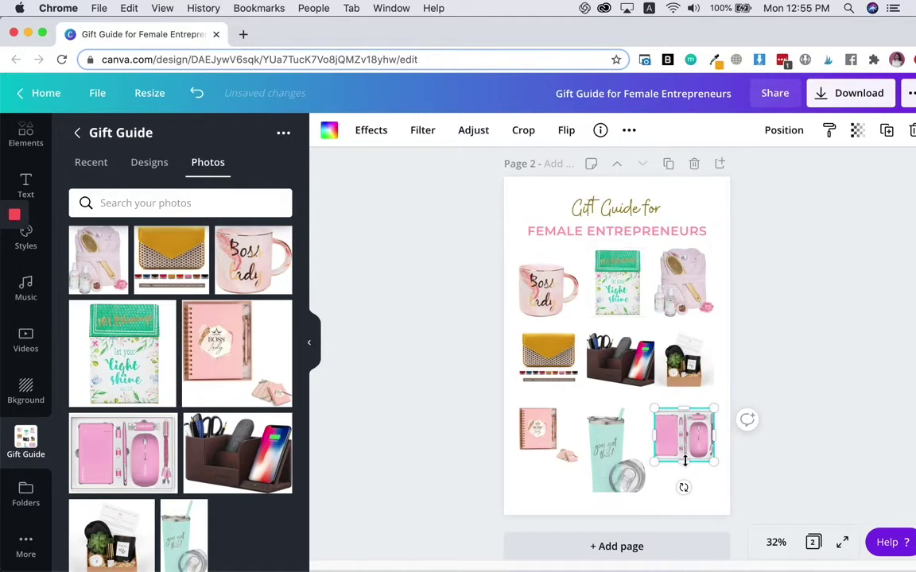
{"action": "left_click_drag", "start_coordinate": [684, 464], "coordinate": [683, 478]}
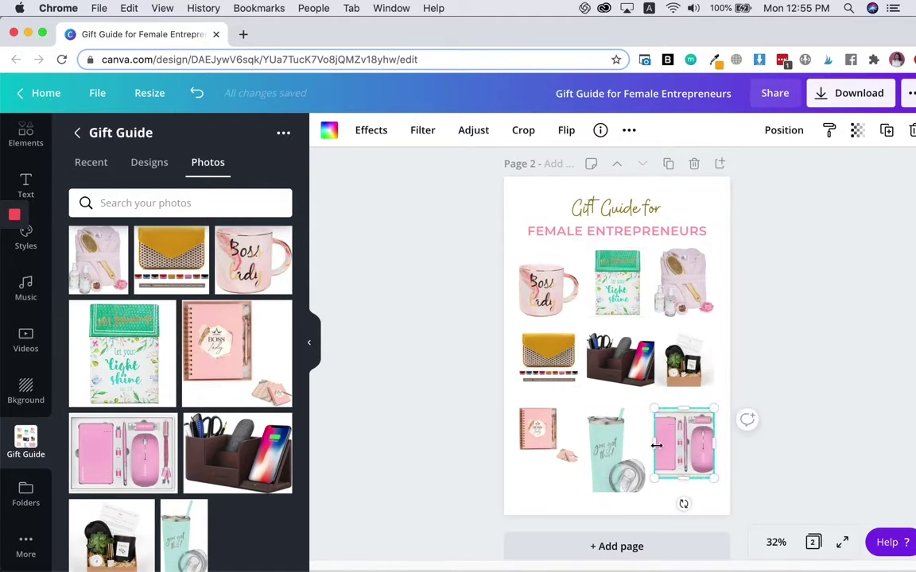
{"action": "left_click_drag", "start_coordinate": [651, 446], "coordinate": [616, 448]}
{"action": "left_click_drag", "start_coordinate": [618, 409], "coordinate": [636, 445]}
{"action": "left_click", "coordinate": [679, 364]}
{"action": "left_click", "coordinate": [755, 375]}
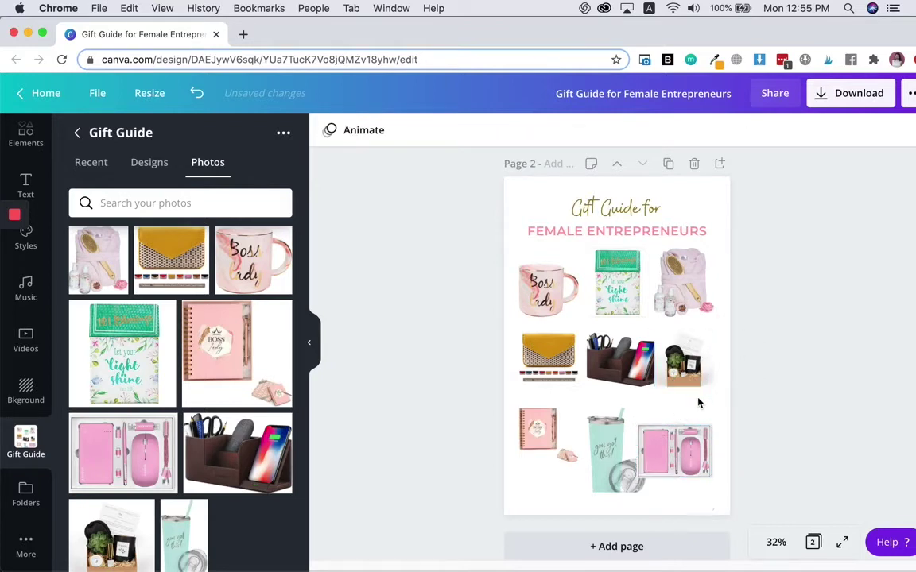
{"action": "left_click_drag", "start_coordinate": [689, 368], "coordinate": [695, 380]}
- Apply Effects > Background Remover to the middle-row gift box photo, then return to the Gift Guide uploads
{"action": "left_click", "coordinate": [766, 408]}
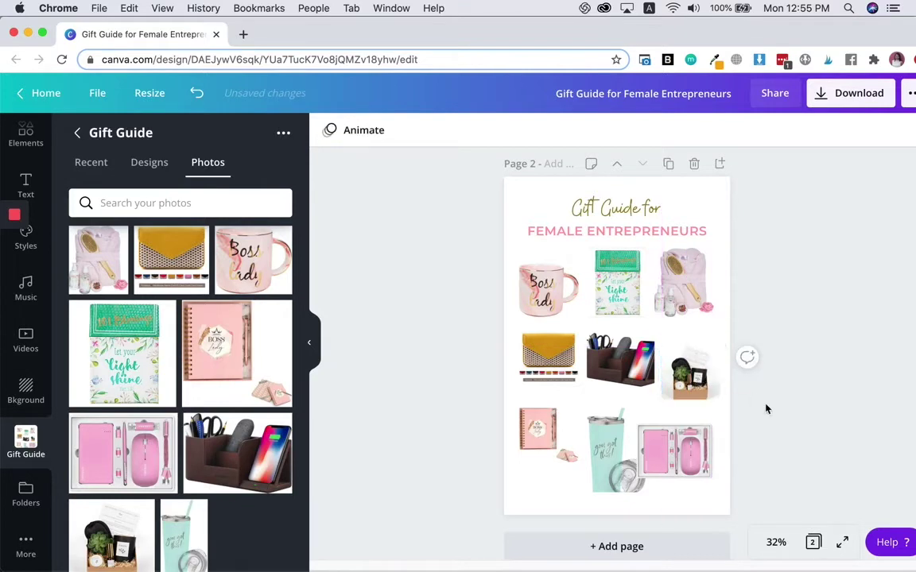
{"action": "left_click", "coordinate": [689, 372]}
{"action": "left_click", "coordinate": [364, 134]}
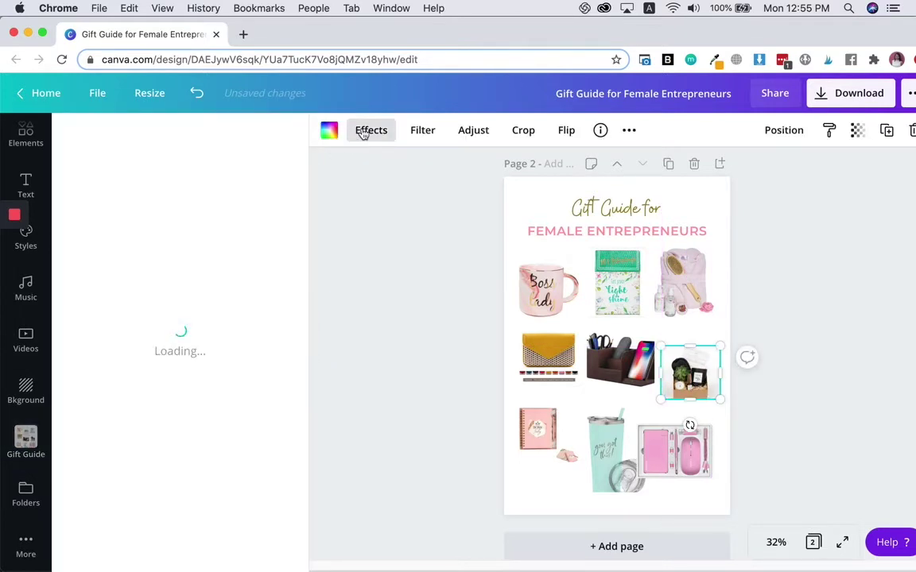
{"action": "left_click", "coordinate": [186, 198]}
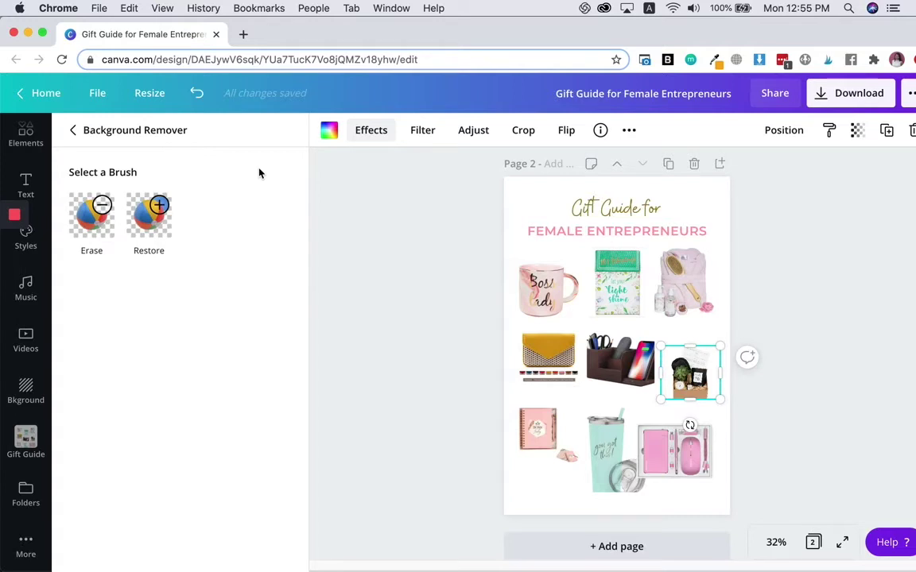
{"action": "left_click", "coordinate": [432, 266]}
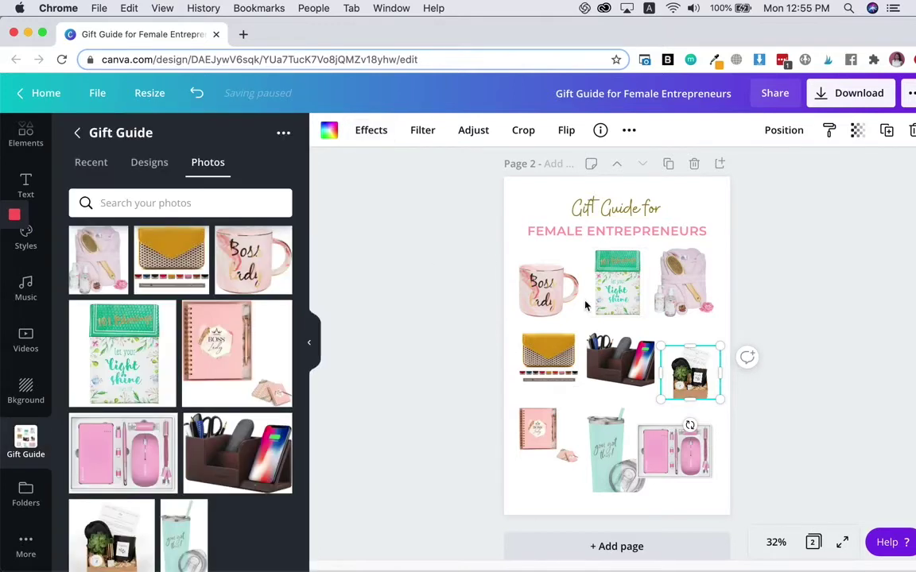
{"action": "left_click", "coordinate": [714, 331]}
{"action": "left_click", "coordinate": [689, 388]}
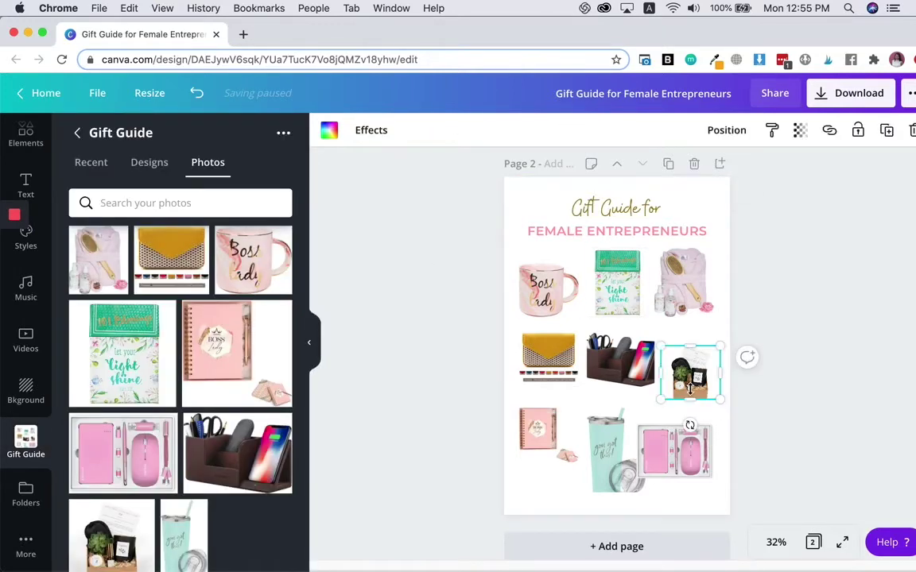
- Resize the gift box, Boss Lady mug, light shine notebook and robe photos
{"action": "left_click_drag", "start_coordinate": [717, 347], "coordinate": [720, 340]}
{"action": "left_click", "coordinate": [548, 318]}
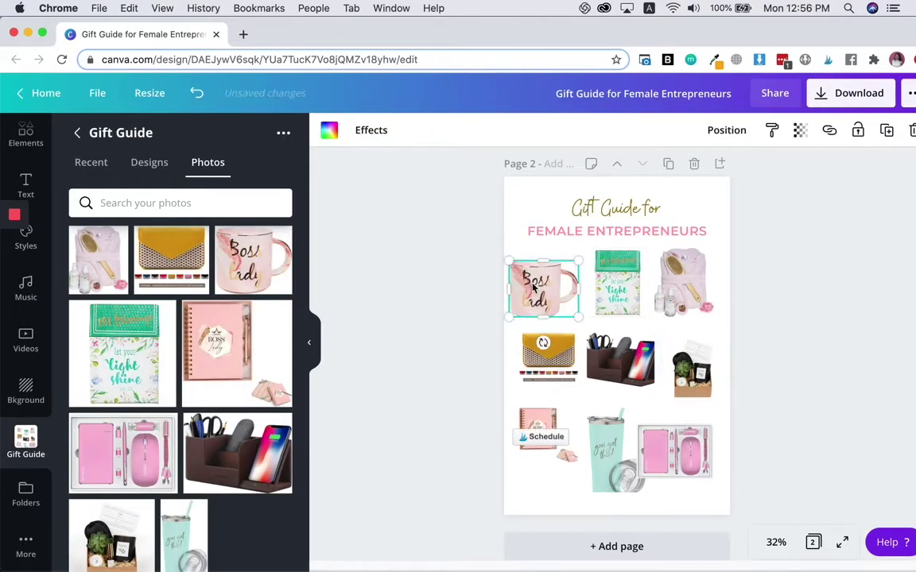
{"action": "left_click_drag", "start_coordinate": [548, 318], "coordinate": [543, 287]}
{"action": "left_click", "coordinate": [617, 284]}
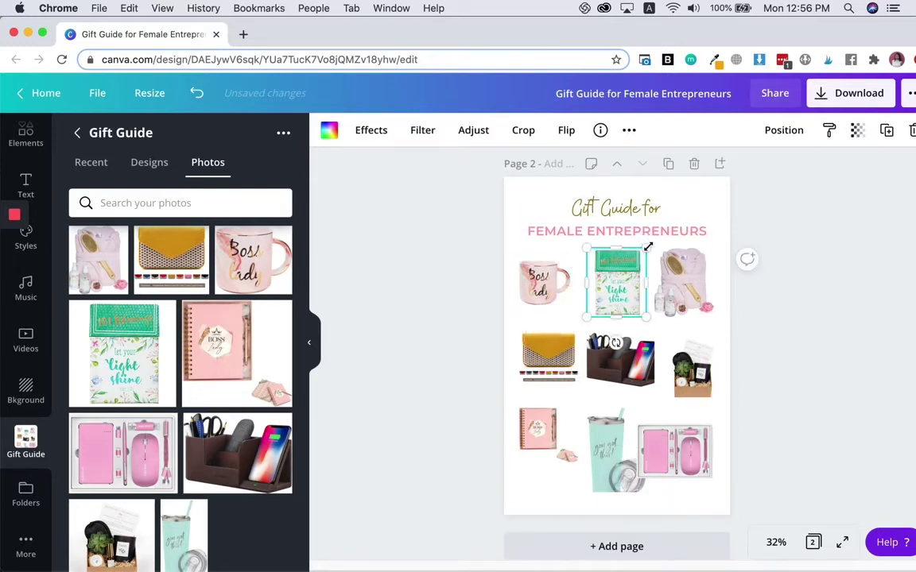
{"action": "left_click_drag", "start_coordinate": [647, 246], "coordinate": [654, 281]}
{"action": "left_click", "coordinate": [680, 282]}
- Resize the yellow clutch, desk organizer, gift box and pink pencil-and-mouse set, placing the set beside the tumbler
{"action": "left_click", "coordinate": [548, 358]}
{"action": "left_click_drag", "start_coordinate": [581, 385], "coordinate": [584, 378]}
{"action": "left_click", "coordinate": [636, 377]}
{"action": "mouse_move", "coordinate": [652, 387]}
{"action": "left_mouse_down"}
{"action": "mouse_move", "coordinate": [660, 444]}
{"action": "mouse_move", "coordinate": [654, 379]}
{"action": "left_mouse_up"}
{"action": "left_click", "coordinate": [692, 370]}
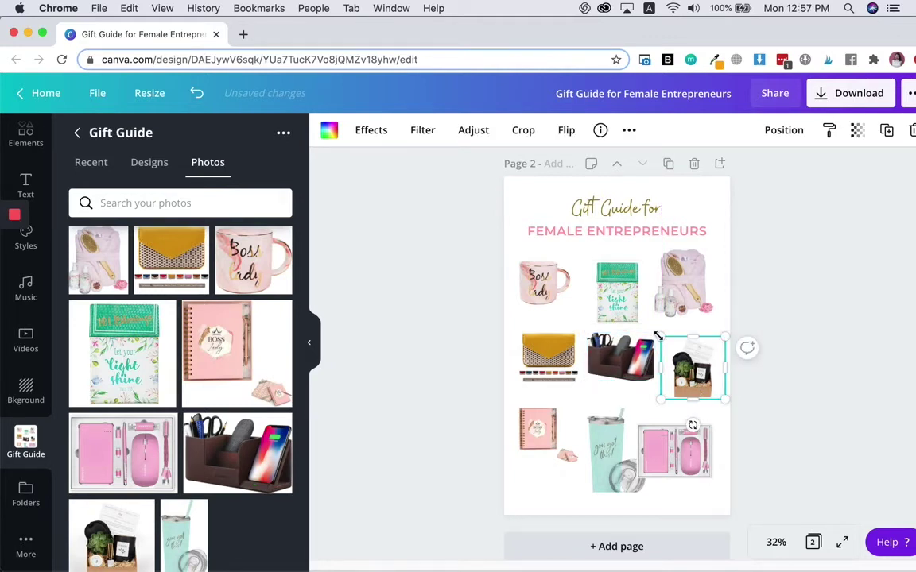
{"action": "mouse_move", "coordinate": [672, 343]}
{"action": "left_mouse_down"}
{"action": "mouse_move", "coordinate": [662, 342]}
{"action": "mouse_move", "coordinate": [676, 354]}
{"action": "left_mouse_up"}
{"action": "left_click", "coordinate": [660, 451]}
{"action": "left_click_drag", "start_coordinate": [634, 425], "coordinate": [663, 449]}
- Tilt the tumbler 11 degrees and undo it, then align the clutch and desk organizer with the photos above
{"action": "left_click", "coordinate": [612, 477]}
{"action": "left_click_drag", "start_coordinate": [615, 515], "coordinate": [595, 493]}
{"action": "key", "text": "super+z"}
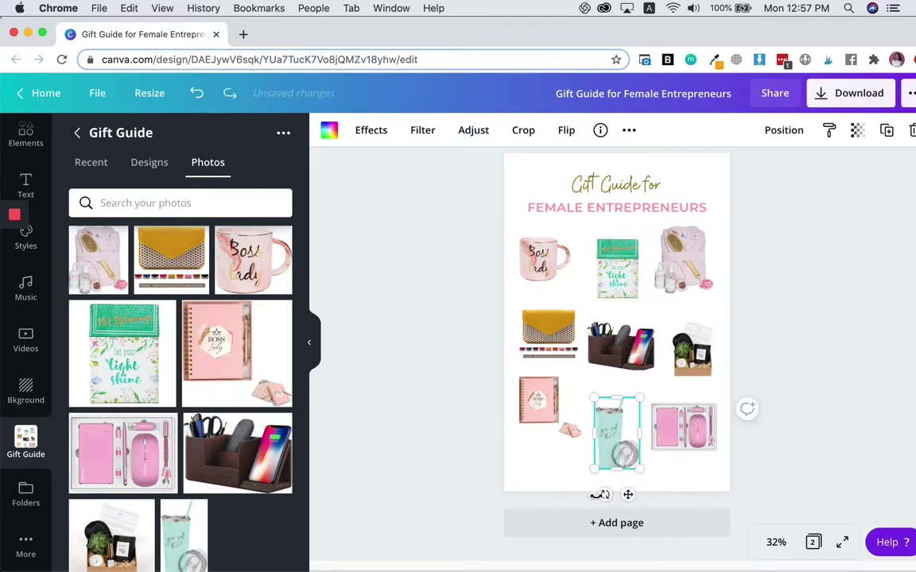
{"action": "left_click", "coordinate": [620, 345]}
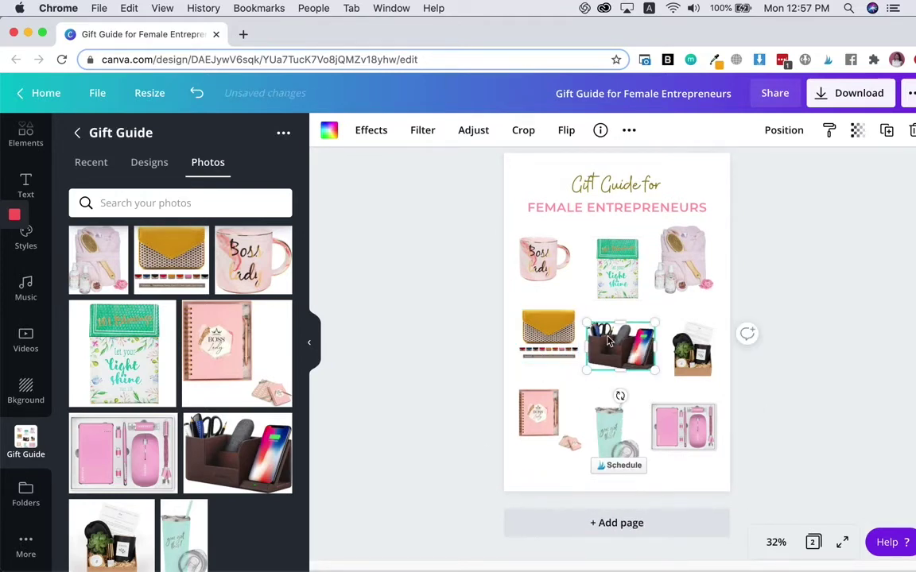
{"action": "left_click", "coordinate": [549, 334]}
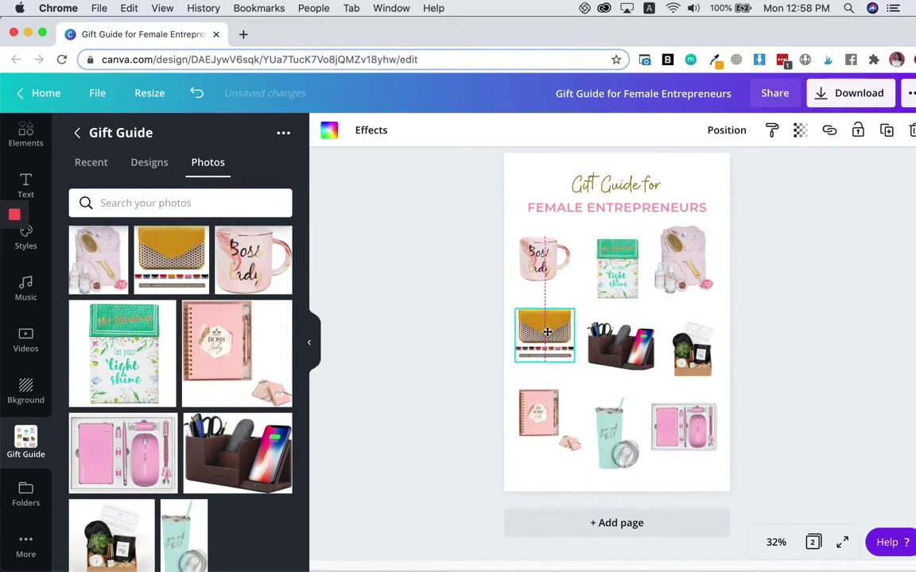
{"action": "left_click_drag", "start_coordinate": [544, 331], "coordinate": [545, 329]}
{"action": "left_click_drag", "start_coordinate": [620, 345], "coordinate": [615, 346]}
- Copy the pink 'FEMALE ENTREPRENEURS' line to the page bottom and retype it as 'yourwebsite.com'
{"action": "left_click", "coordinate": [604, 211]}
{"action": "key", "text": "super+d"}
{"action": "left_click_drag", "start_coordinate": [604, 211], "coordinate": [597, 483]}
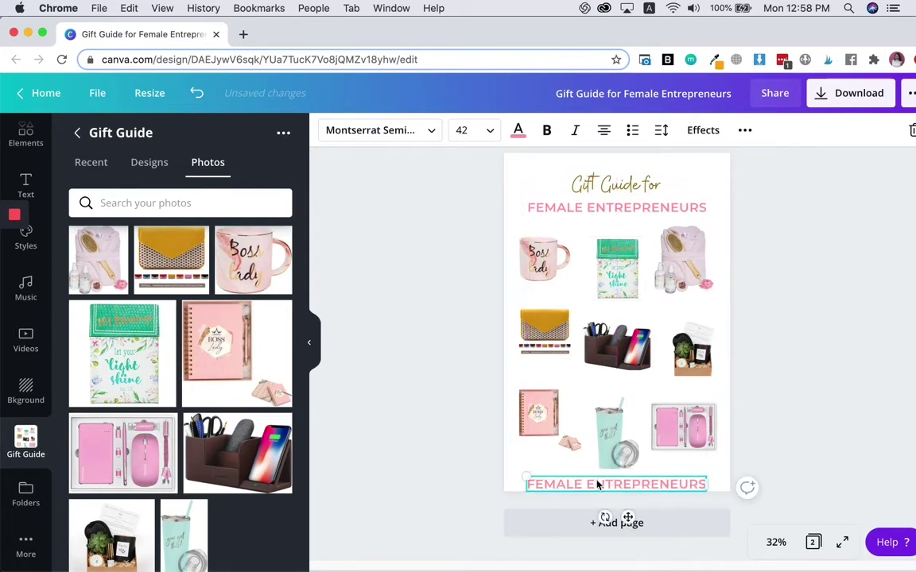
{"action": "double_click", "coordinate": [596, 483]}
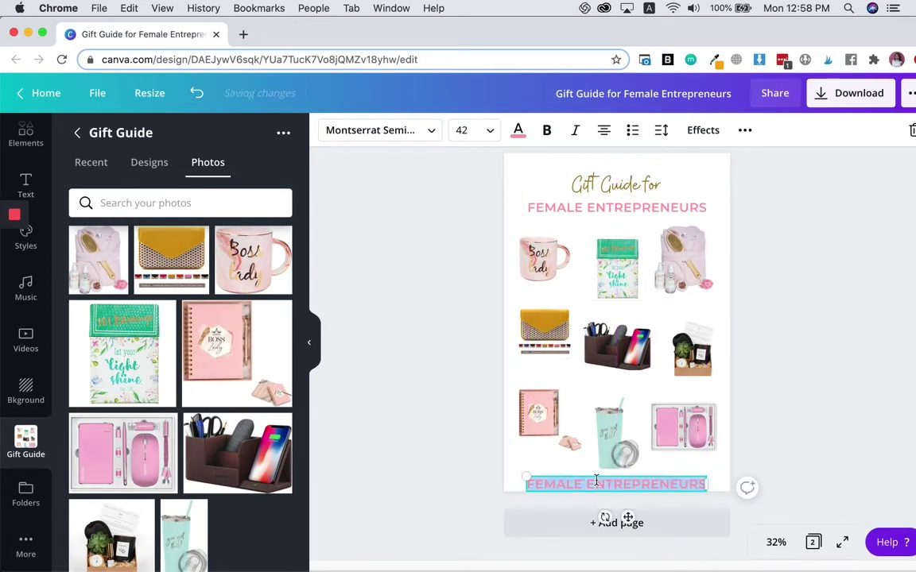
{"action": "type", "text": "yourwebsite.com"}
{"action": "left_click_drag", "start_coordinate": [558, 484], "coordinate": [675, 484]}
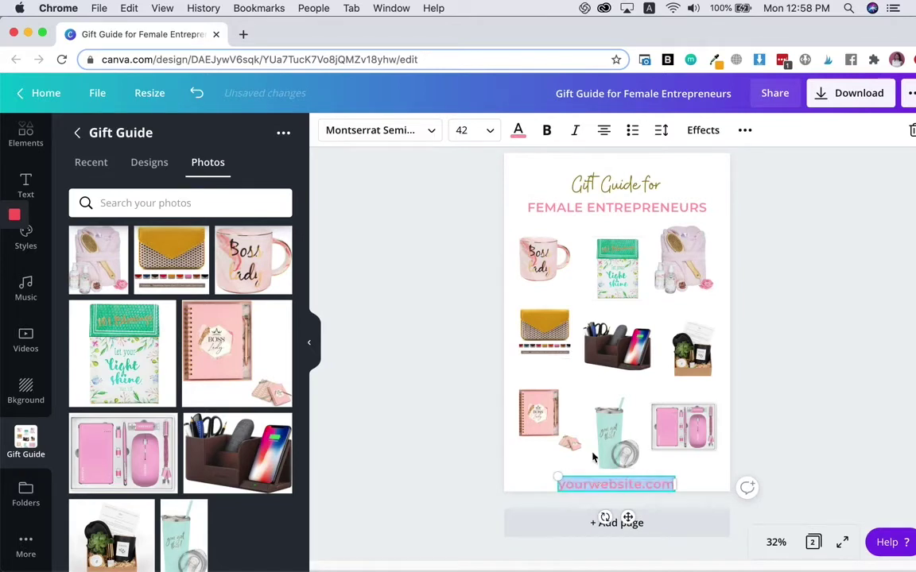
{"action": "left_click", "coordinate": [662, 131]}
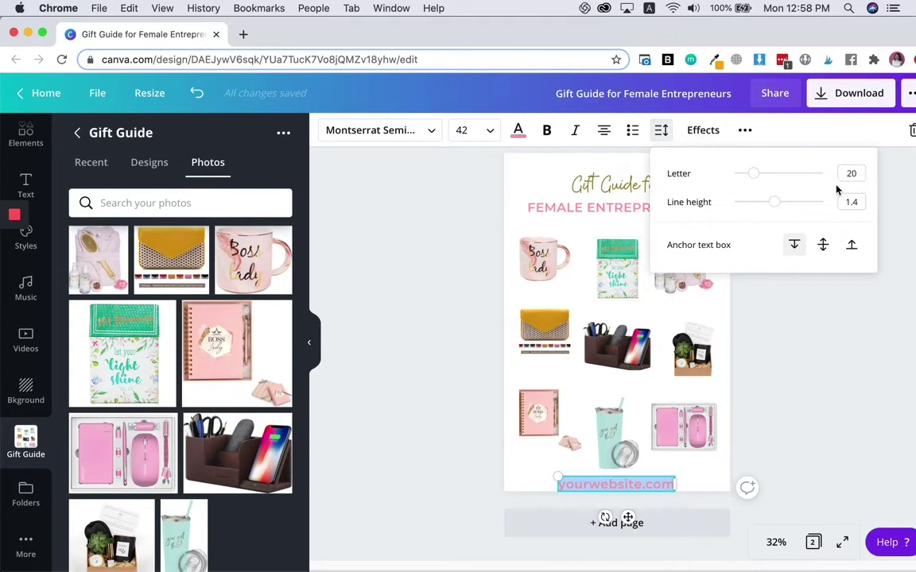
{"action": "left_click", "coordinate": [703, 431]}
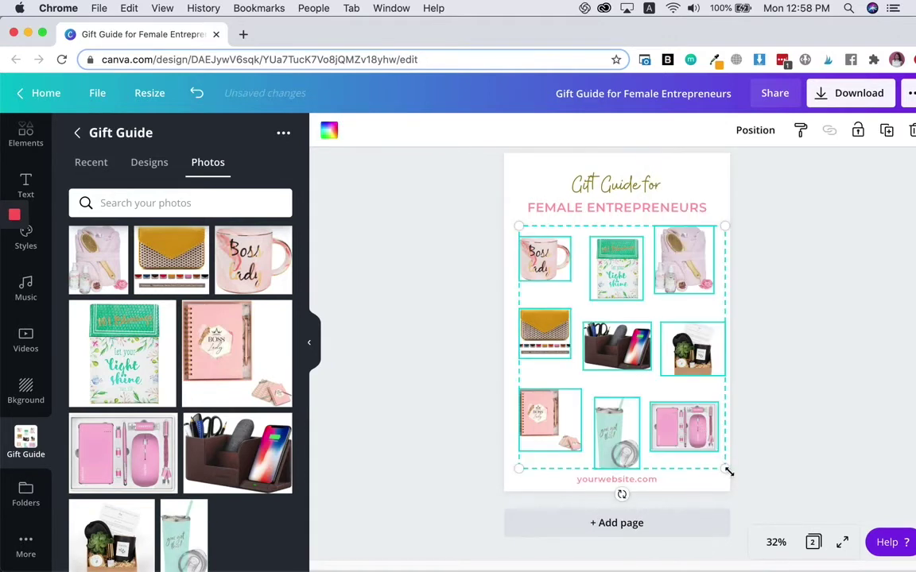
- Shrink the nine-photo grid from its bottom-right corner and centre it on the page guide
{"action": "left_click_drag", "start_coordinate": [725, 469], "coordinate": [710, 452]}
{"action": "left_click_drag", "start_coordinate": [606, 346], "coordinate": [610, 348]}
{"action": "left_click", "coordinate": [454, 344]}
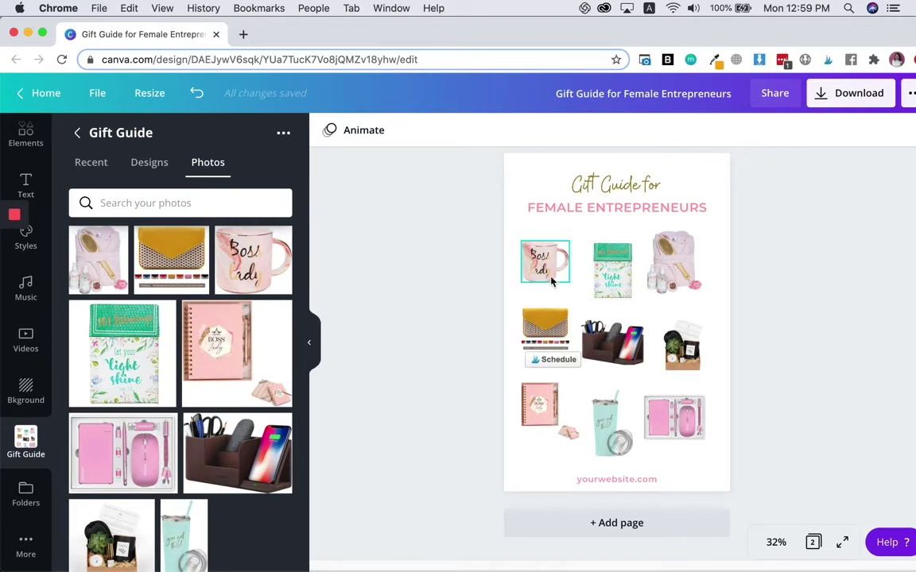
- Add olive number labels 1–9 to the nine gift photos
{"action": "left_click", "coordinate": [602, 210]}
{"action": "key", "text": "super+d"}
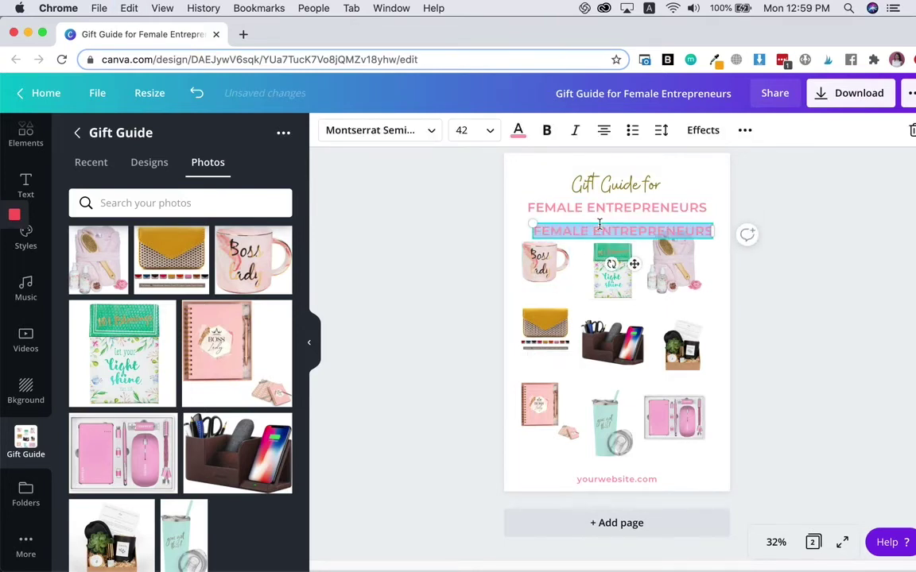
{"action": "key", "text": "BackSpace"}
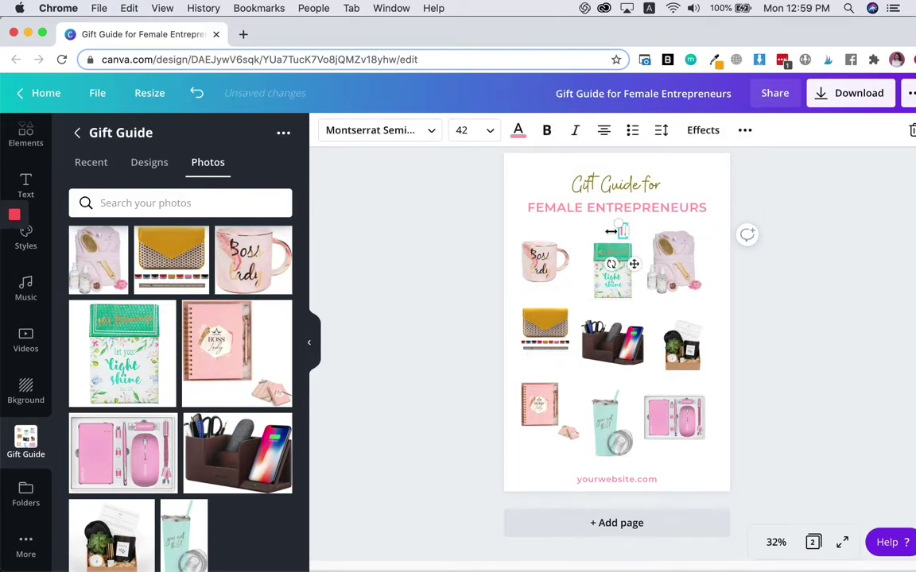
{"action": "left_click", "coordinate": [518, 132]}
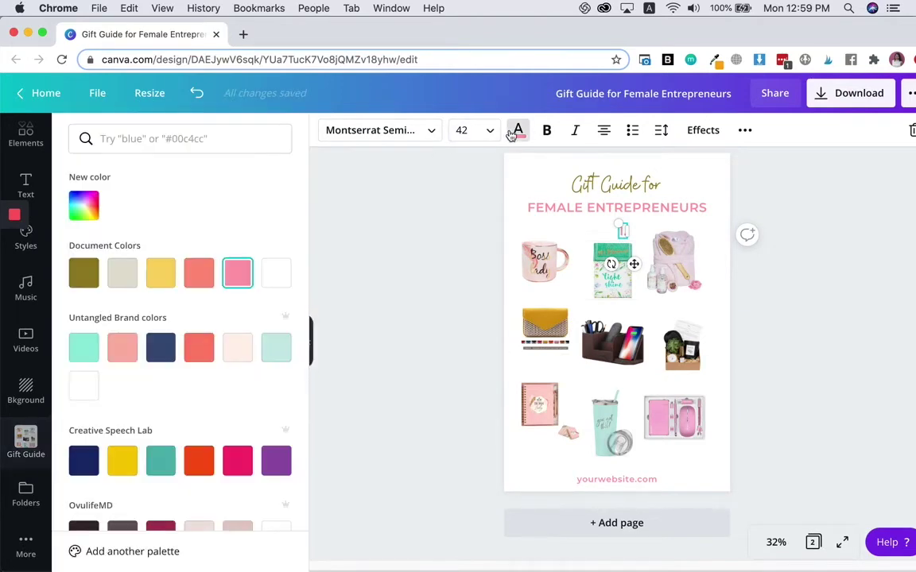
{"action": "left_click", "coordinate": [84, 276]}
{"action": "left_click_drag", "start_coordinate": [623, 231], "coordinate": [588, 322]}
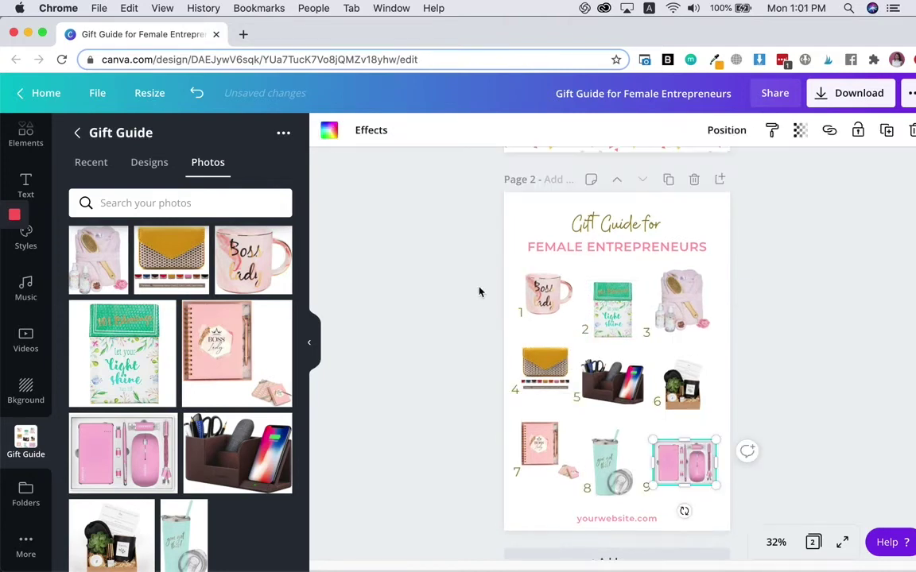
- Select the whole numbered product grid and shift it about 10 px right
{"action": "left_click", "coordinate": [481, 288]}
{"action": "left_click_drag", "start_coordinate": [478, 276], "coordinate": [731, 505]}
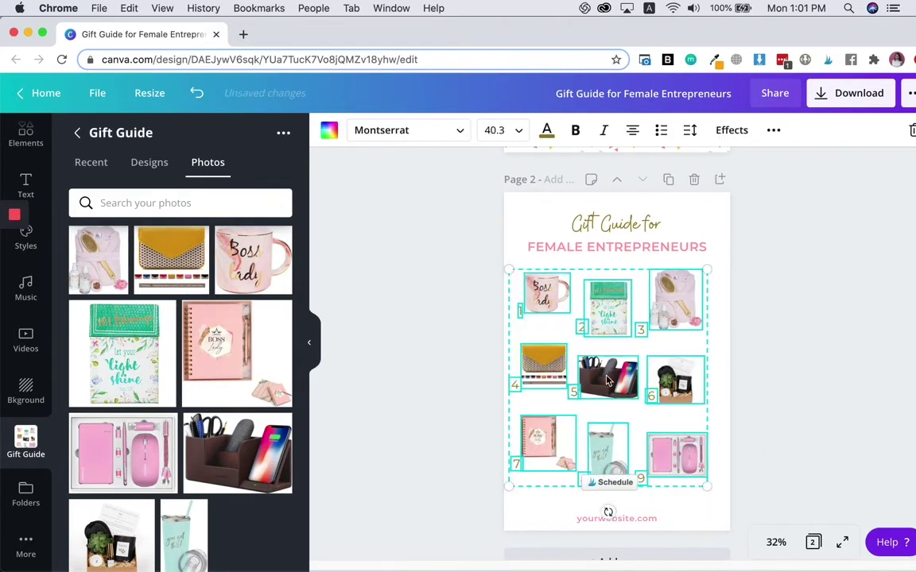
{"action": "left_click_drag", "start_coordinate": [603, 375], "coordinate": [610, 376]}
{"action": "left_click", "coordinate": [392, 430]}
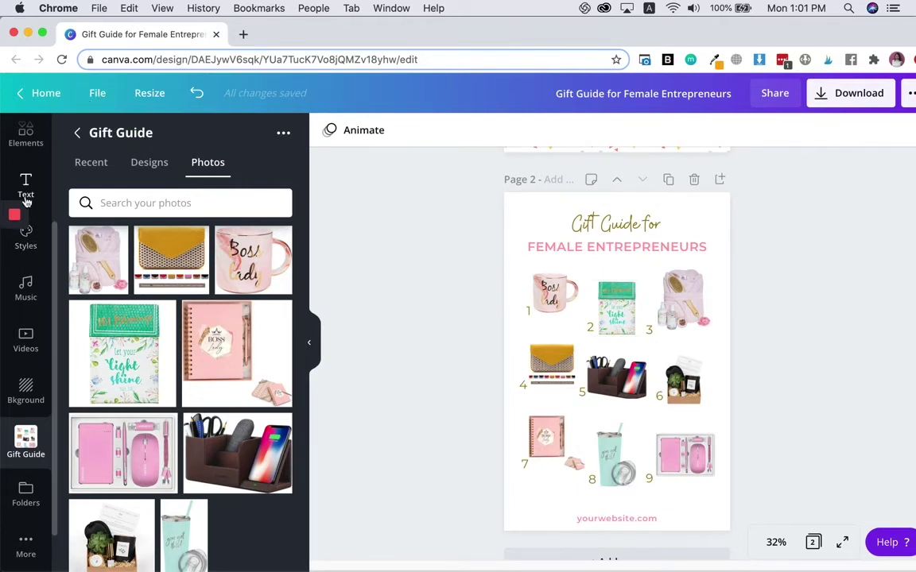
- Add the recently used confetti strip from Elements and place it at the page's top edge
{"action": "left_click", "coordinate": [25, 135]}
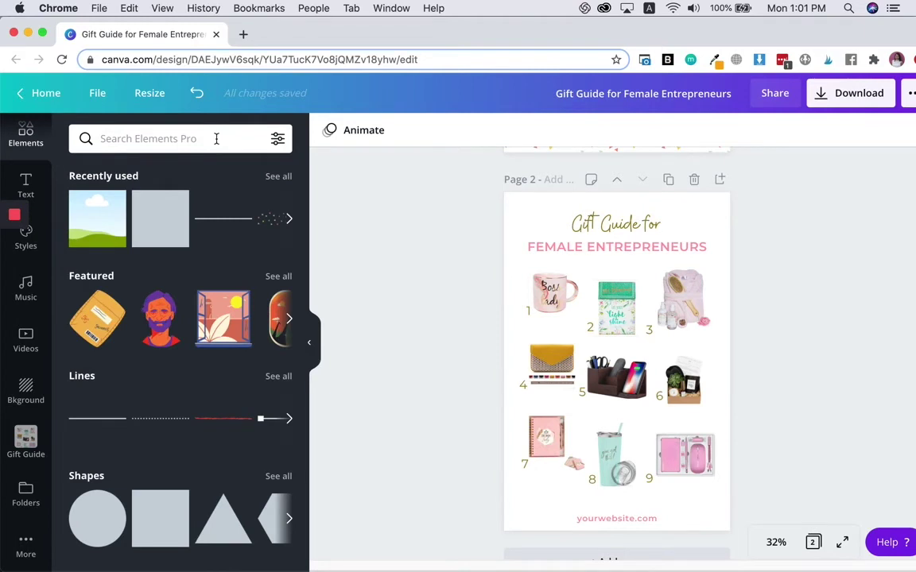
{"action": "left_click", "coordinate": [278, 177]}
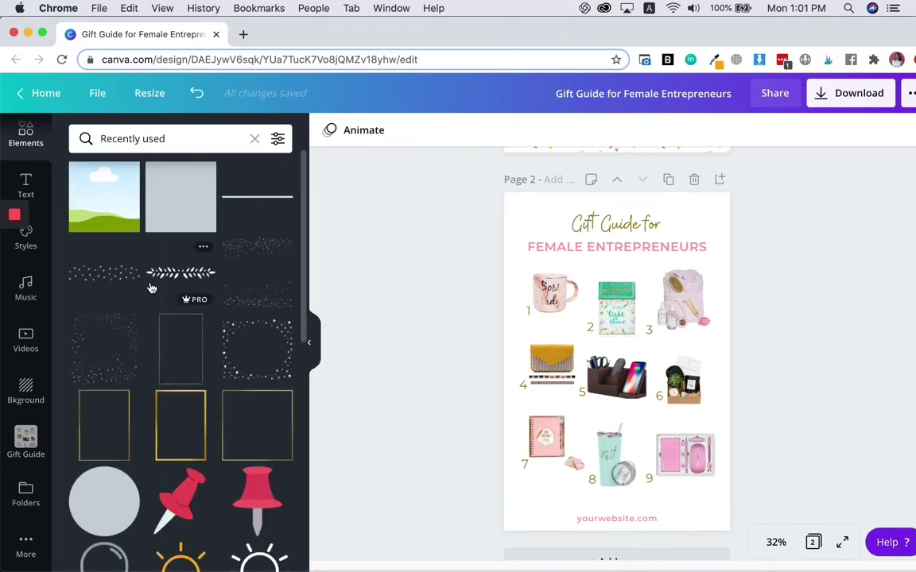
{"action": "scroll", "coordinate": [175, 374], "scroll_direction": "down", "scroll_amount": 5}
{"action": "scroll", "coordinate": [175, 384], "scroll_direction": "up", "scroll_amount": 5}
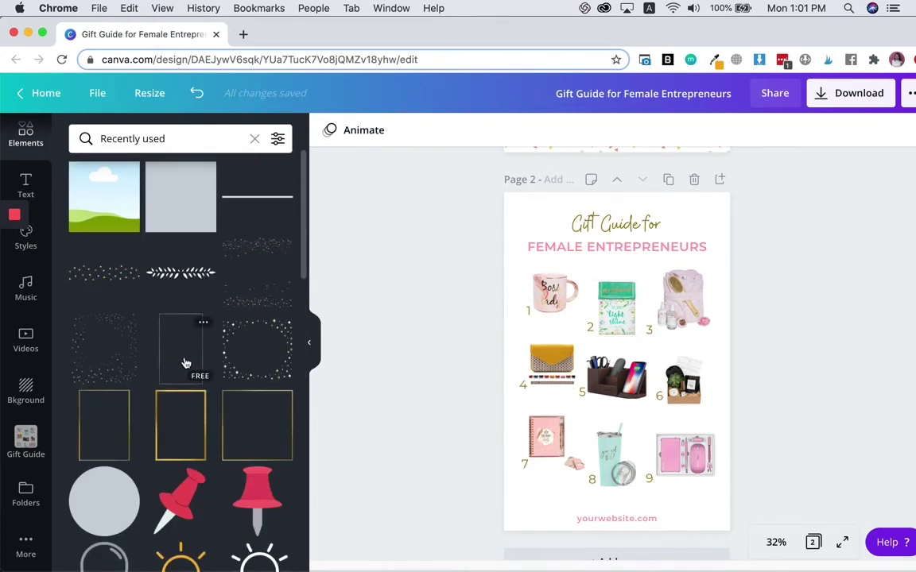
{"action": "scroll", "coordinate": [186, 362], "scroll_direction": "down", "scroll_amount": 1}
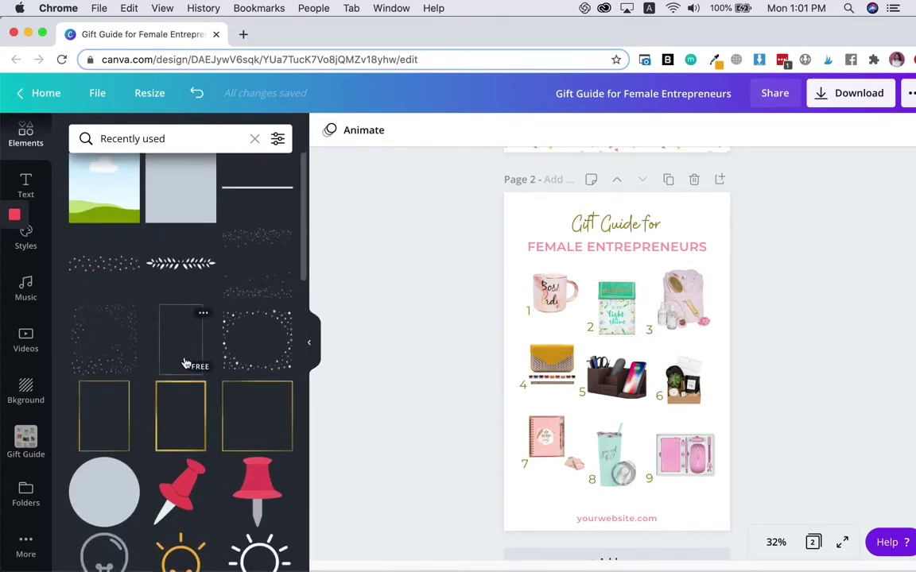
{"action": "left_click", "coordinate": [103, 264]}
{"action": "left_click_drag", "start_coordinate": [585, 356], "coordinate": [527, 197]}
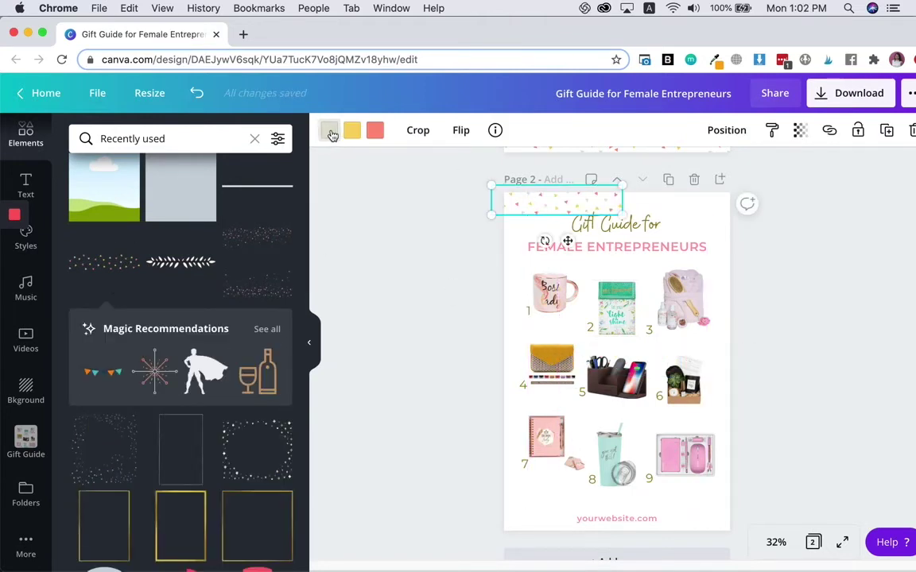
- Recolour the confetti strip's three colours to pink, olive and pink
{"action": "left_click", "coordinate": [329, 130]}
{"action": "left_click", "coordinate": [237, 273]}
{"action": "left_click", "coordinate": [351, 130]}
{"action": "left_click", "coordinate": [83, 272]}
{"action": "left_click", "coordinate": [375, 130]}
{"action": "left_click", "coordinate": [237, 272]}
- Extend the confetti across the top, group both strips, and place a copy along the bottom edge
{"action": "left_click_drag", "start_coordinate": [551, 202], "coordinate": [670, 198]}
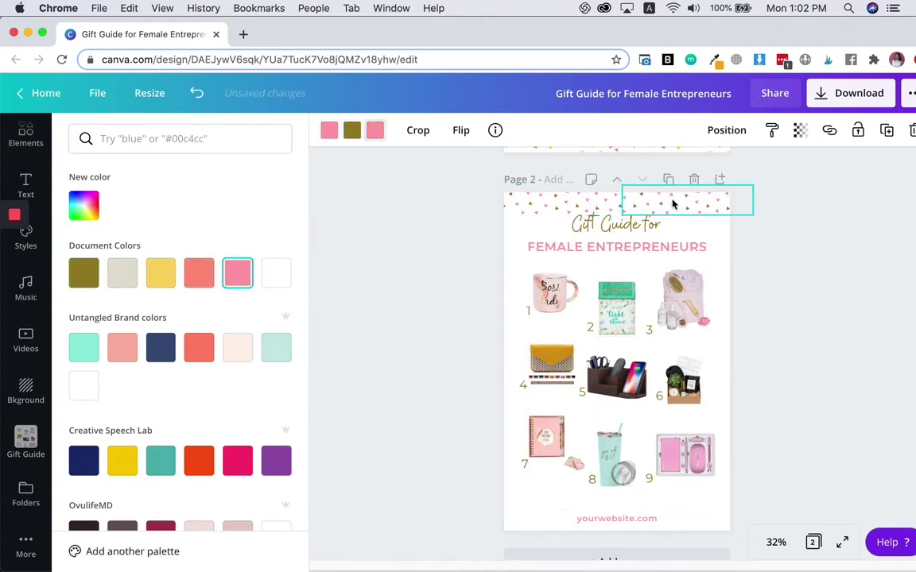
{"action": "left_click", "coordinate": [583, 205], "text": "shift"}
{"action": "key", "text": "super+g"}
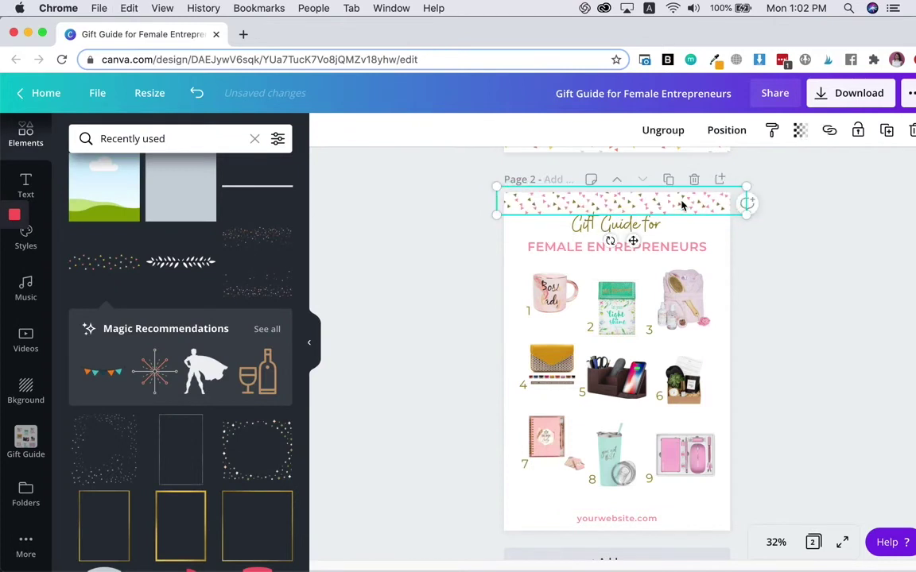
{"action": "left_click_drag", "start_coordinate": [675, 241], "coordinate": [676, 528]}
{"action": "left_click", "coordinate": [624, 511]}
{"action": "left_click", "coordinate": [394, 455]}
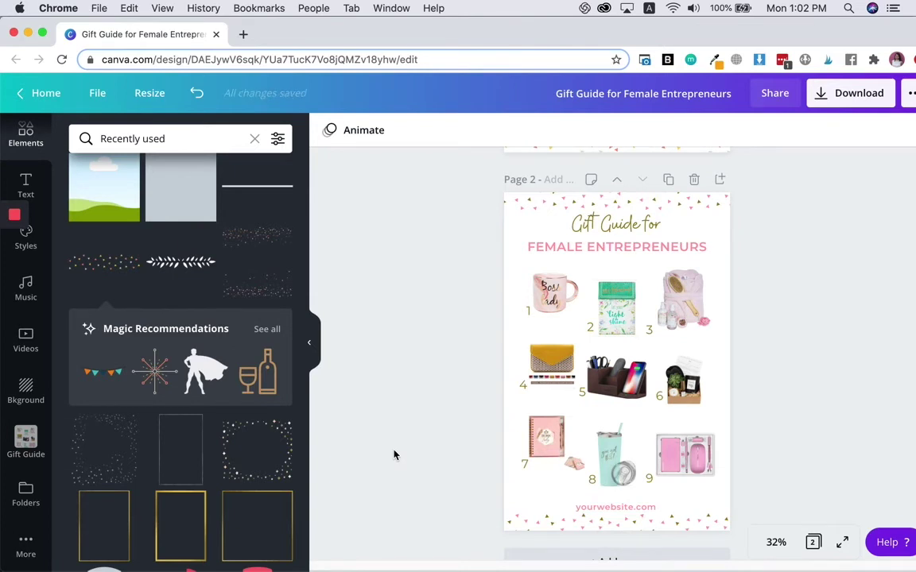
- Preview the Fade and Pan page animations, then apply Rise to the gift guide page
{"action": "scroll", "coordinate": [466, 475], "scroll_direction": "down", "scroll_amount": 1}
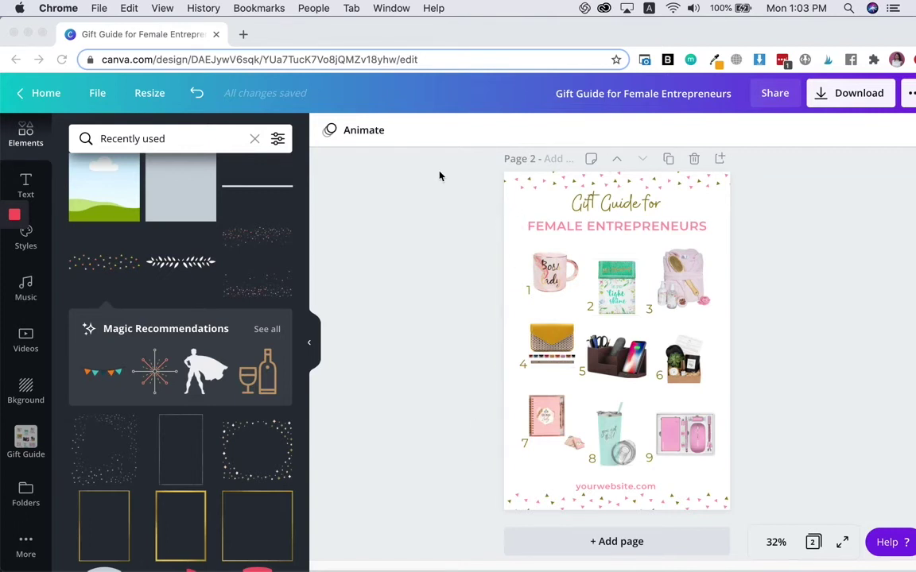
{"action": "left_click", "coordinate": [361, 129]}
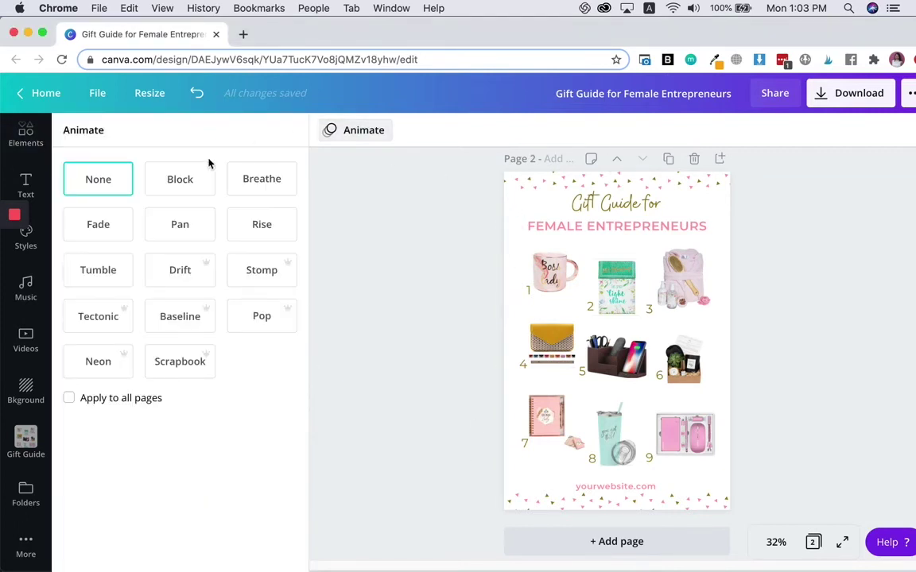
{"action": "left_click", "coordinate": [110, 231]}
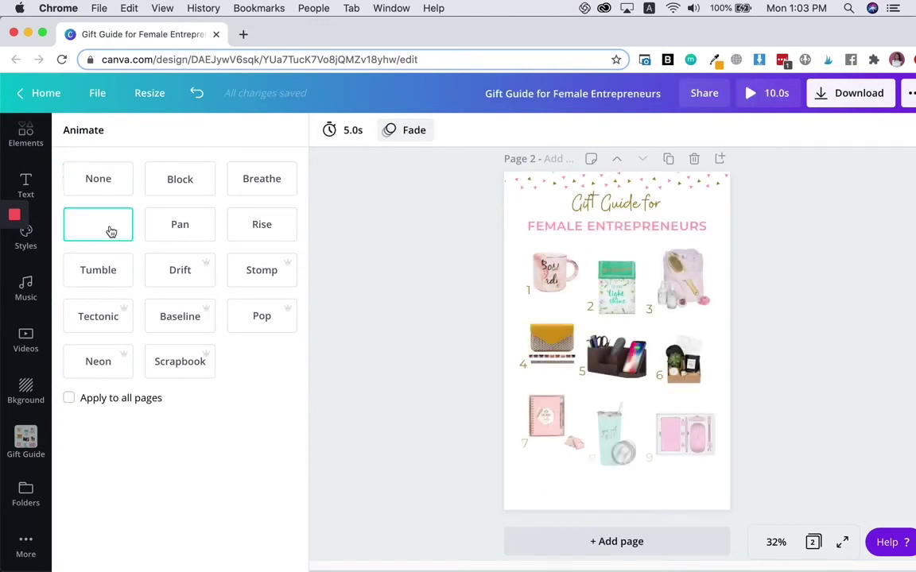
{"action": "left_click", "coordinate": [190, 225]}
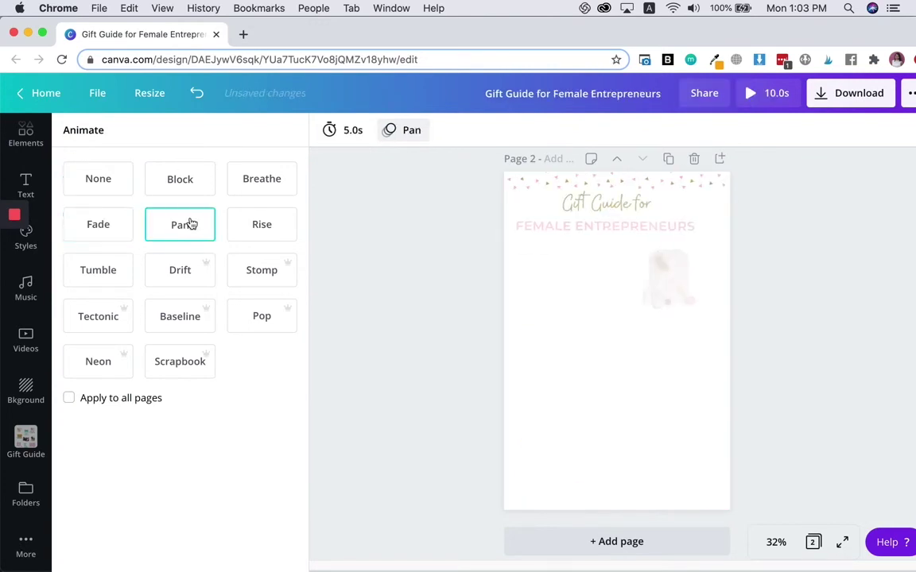
{"action": "left_click", "coordinate": [271, 230]}
{"action": "left_click", "coordinate": [451, 370]}
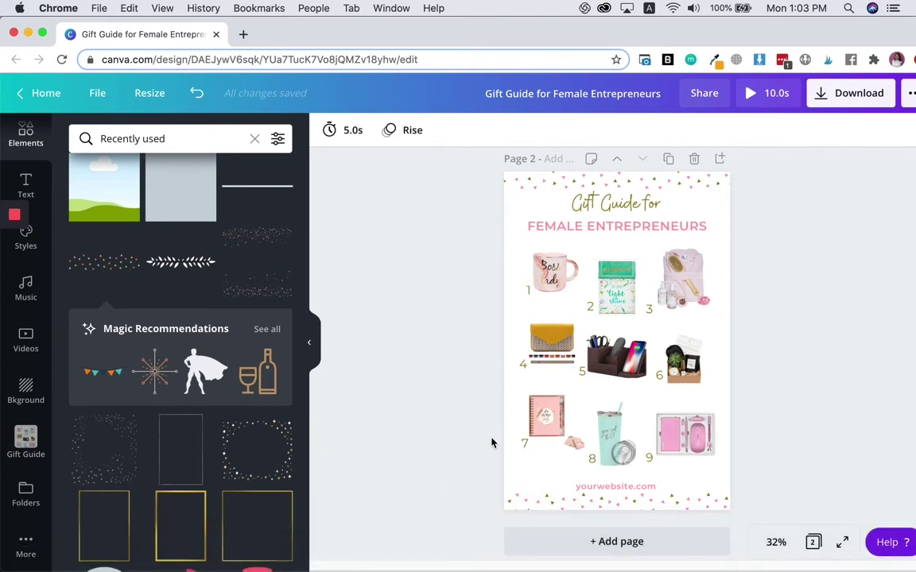
- Duplicate the gift guide page and swap the tumbler with the purse in spot 4
{"action": "left_click", "coordinate": [668, 161]}
{"action": "scroll", "coordinate": [637, 348], "scroll_direction": "up", "scroll_amount": 5}
{"action": "scroll", "coordinate": [636, 347], "scroll_direction": "down", "scroll_amount": 5}
{"action": "left_click_drag", "start_coordinate": [609, 449], "coordinate": [549, 349]}
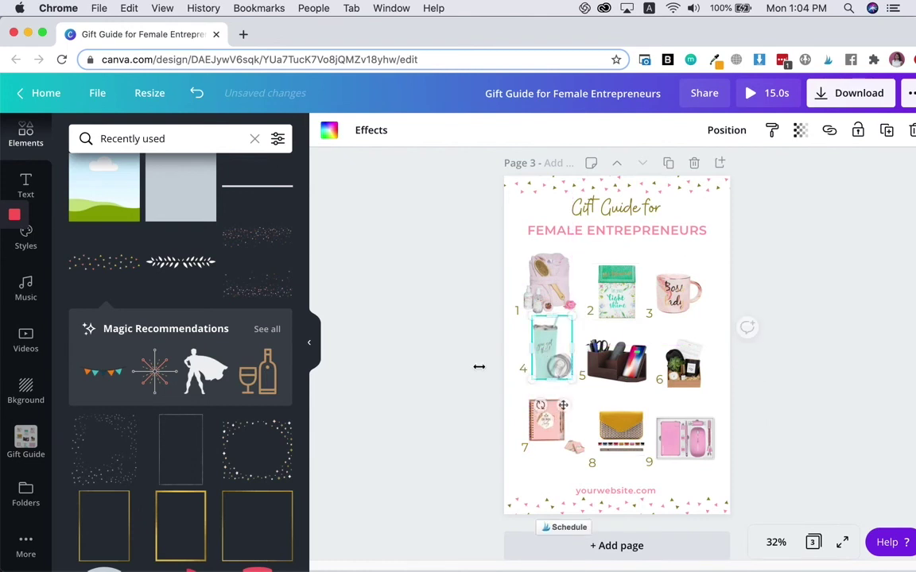
{"action": "left_click", "coordinate": [454, 374]}
{"action": "scroll", "coordinate": [454, 373], "scroll_direction": "up", "scroll_amount": 5}
{"action": "scroll", "coordinate": [454, 374], "scroll_direction": "down", "scroll_amount": 5}
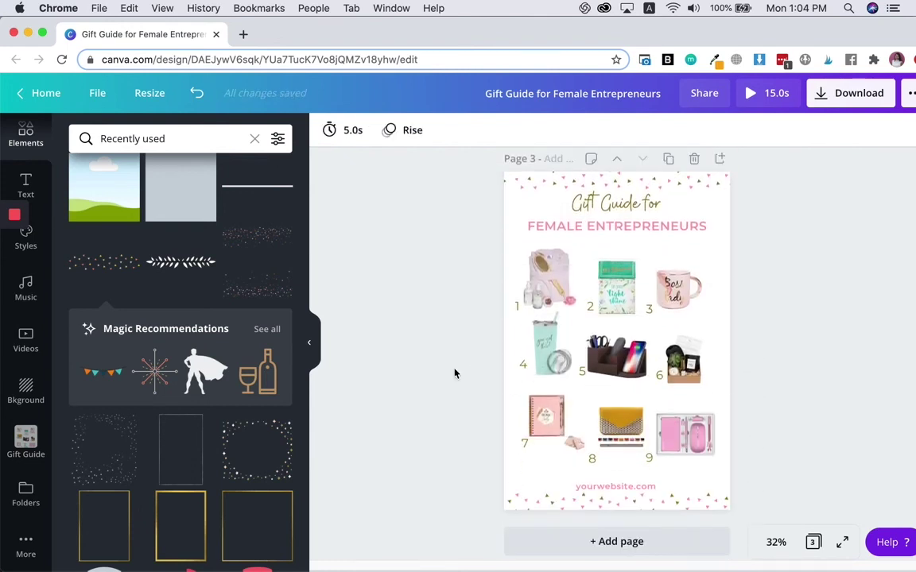
- Add a cover page before the grid with the subheading '18 Gift Ideas for Female Entrepreneurs'
{"action": "left_click", "coordinate": [665, 544]}
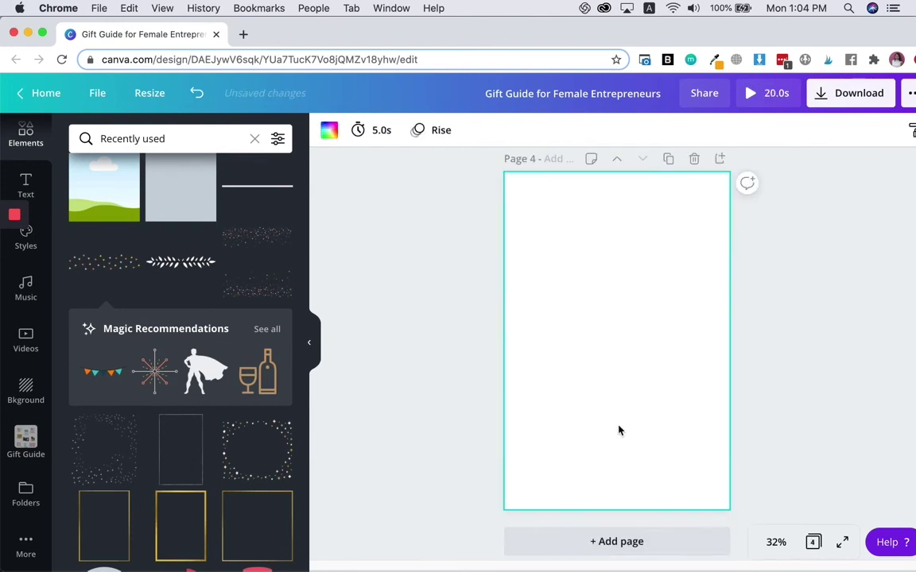
{"action": "left_click", "coordinate": [615, 159]}
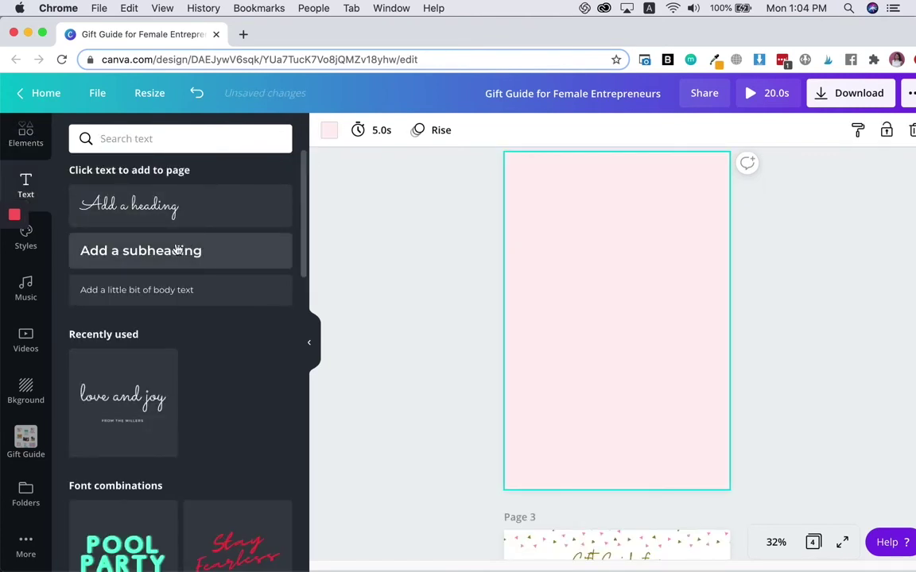
{"action": "left_click", "coordinate": [178, 250]}
{"action": "type", "text": "18 GIFT ID"}
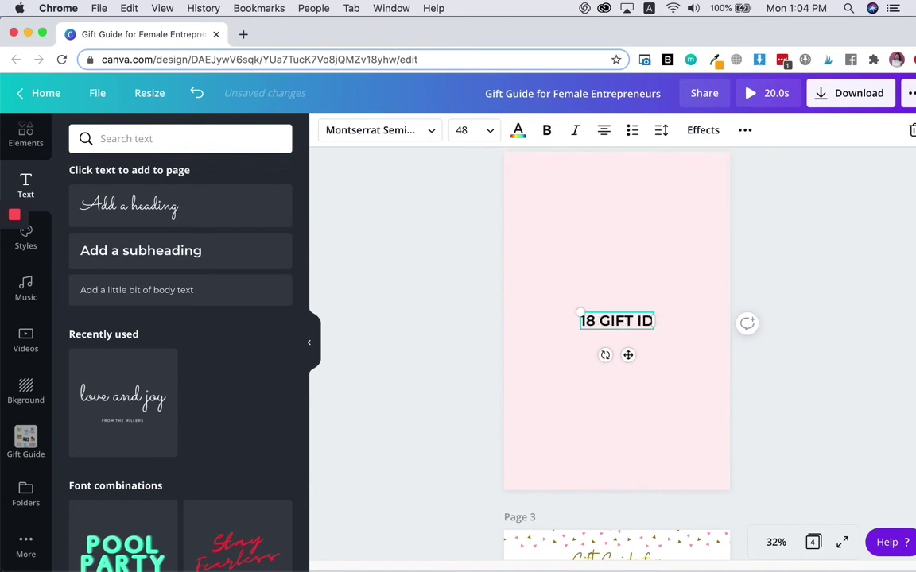
{"action": "key", "text": "BackSpace"}
{"action": "key", "text": "BackSpace"}
{"action": "key", "text": "BackSpace"}
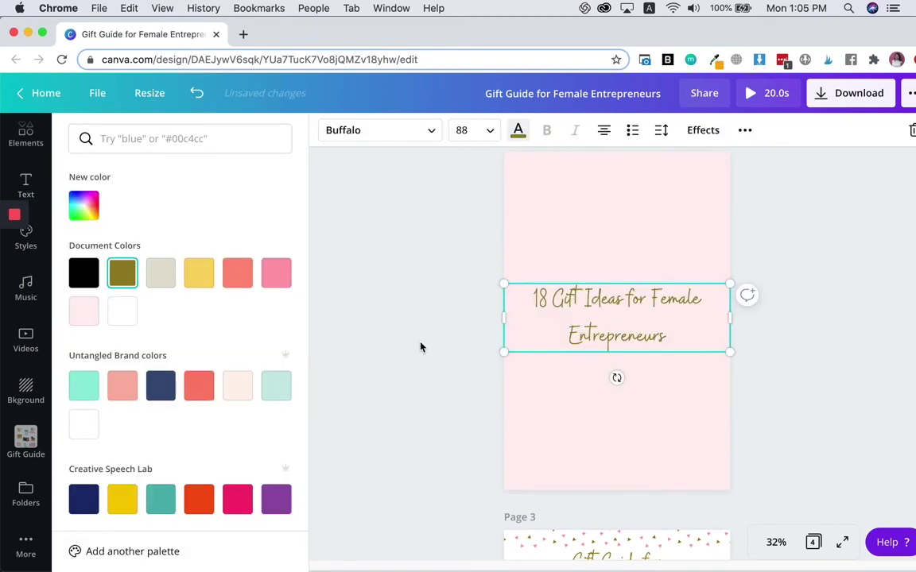
{"action": "left_click", "coordinate": [422, 347]}
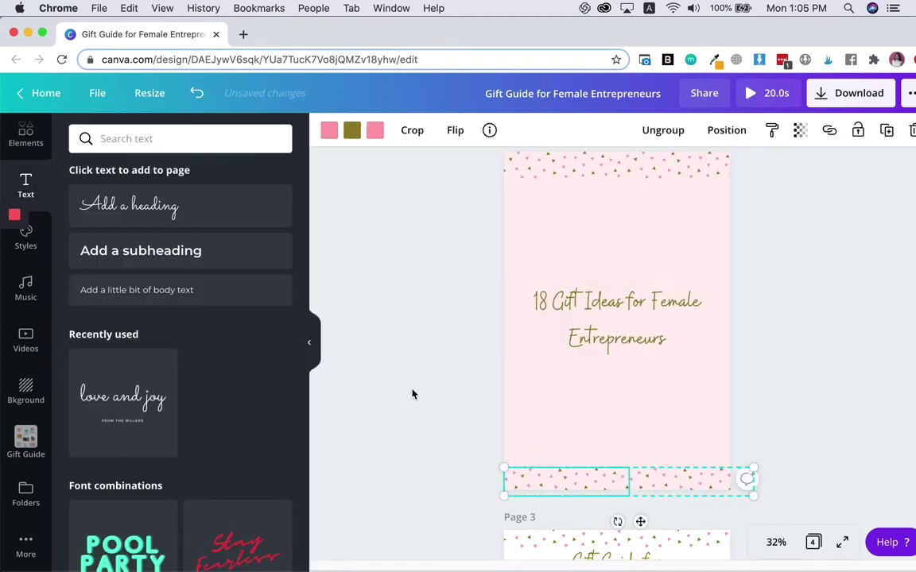
{"action": "left_click", "coordinate": [411, 394]}
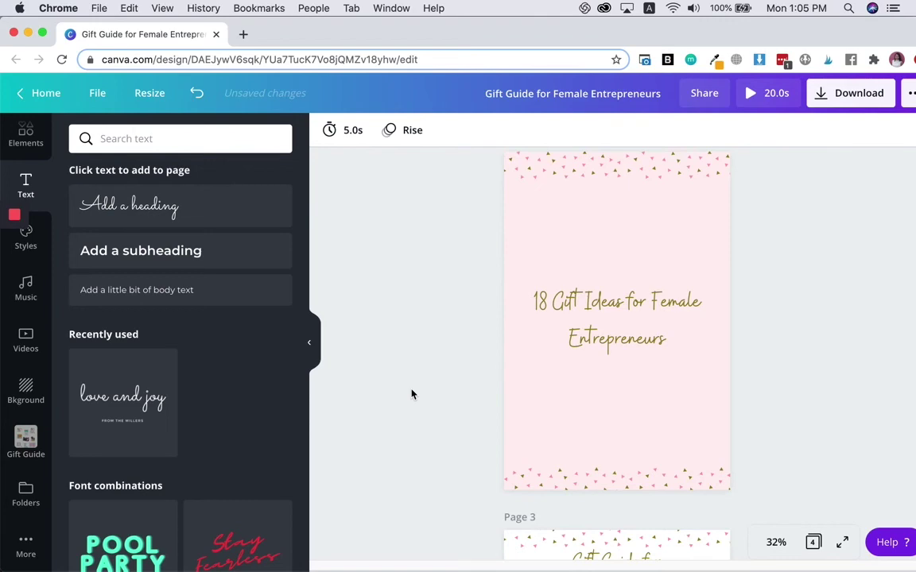
{"action": "scroll", "coordinate": [411, 393], "scroll_direction": "down", "scroll_amount": 5}
{"action": "scroll", "coordinate": [411, 392], "scroll_direction": "down", "scroll_amount": 7}
{"action": "scroll", "coordinate": [411, 391], "scroll_direction": "up", "scroll_amount": 5}
{"action": "scroll", "coordinate": [411, 391], "scroll_direction": "up", "scroll_amount": 10}
{"action": "scroll", "coordinate": [411, 391], "scroll_direction": "down", "scroll_amount": 5}
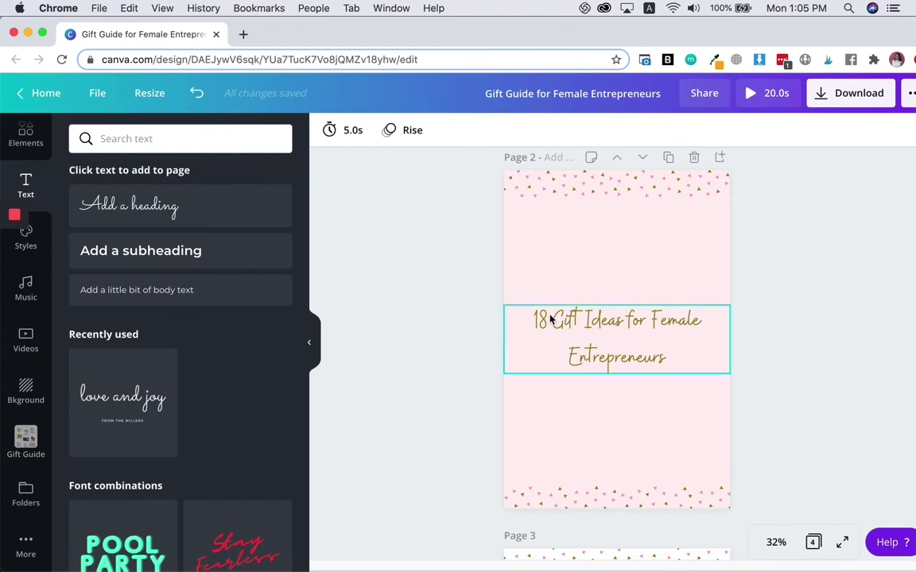
- Export pages 2, 3 and 4 as an MP4 video and open the downloaded file
{"action": "scroll", "coordinate": [466, 312], "scroll_direction": "down", "scroll_amount": 3}
{"action": "left_click", "coordinate": [844, 95]}
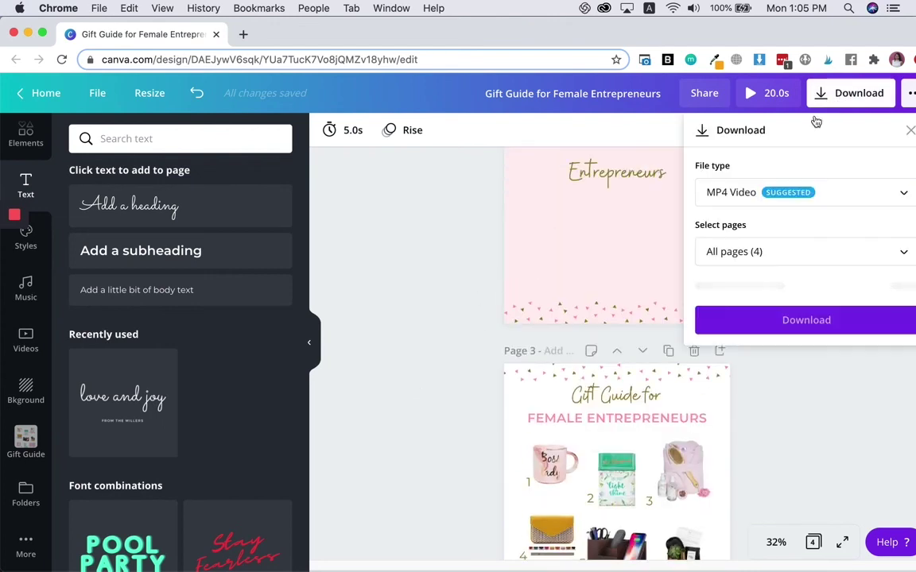
{"action": "left_click", "coordinate": [763, 251]}
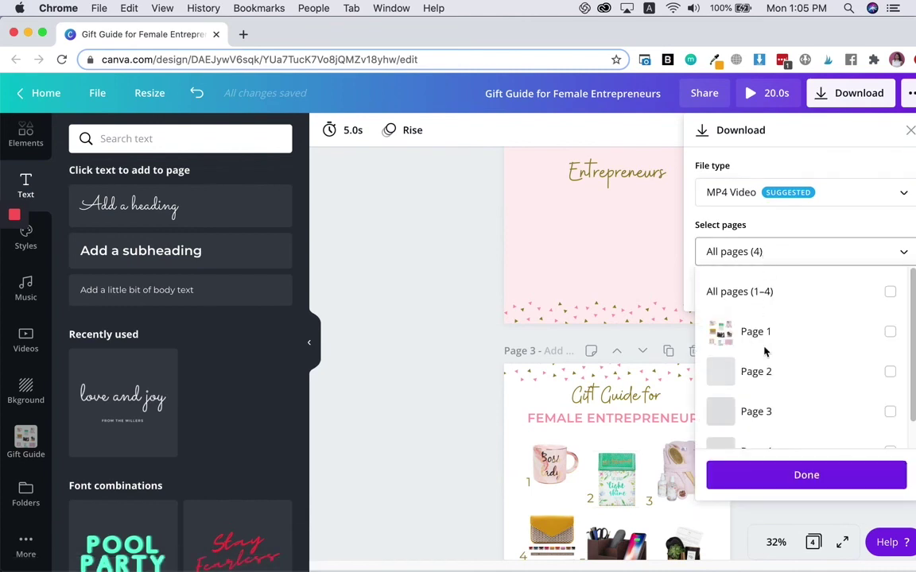
{"action": "scroll", "coordinate": [761, 364], "scroll_direction": "down", "scroll_amount": 1}
{"action": "left_click", "coordinate": [762, 350]}
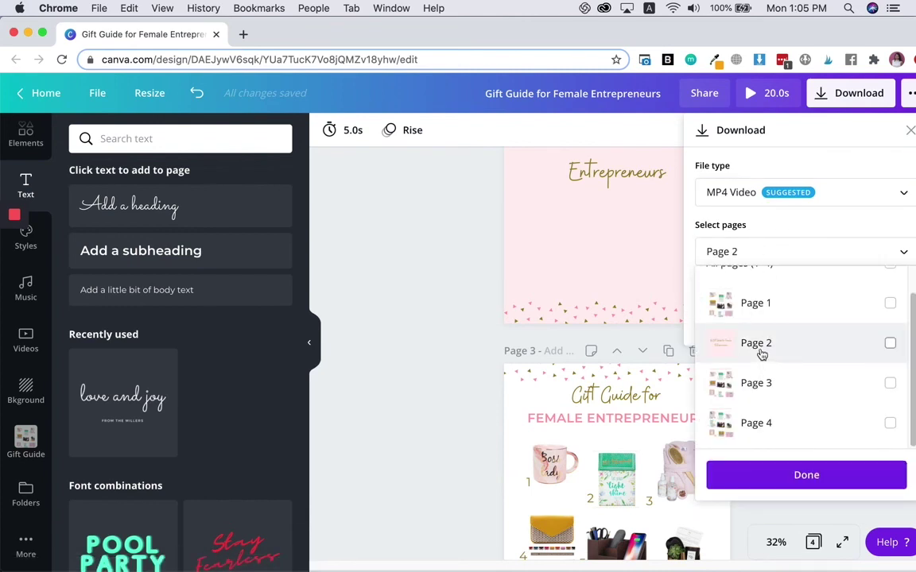
{"action": "left_click", "coordinate": [760, 384]}
{"action": "left_click", "coordinate": [760, 425]}
{"action": "left_click", "coordinate": [765, 475]}
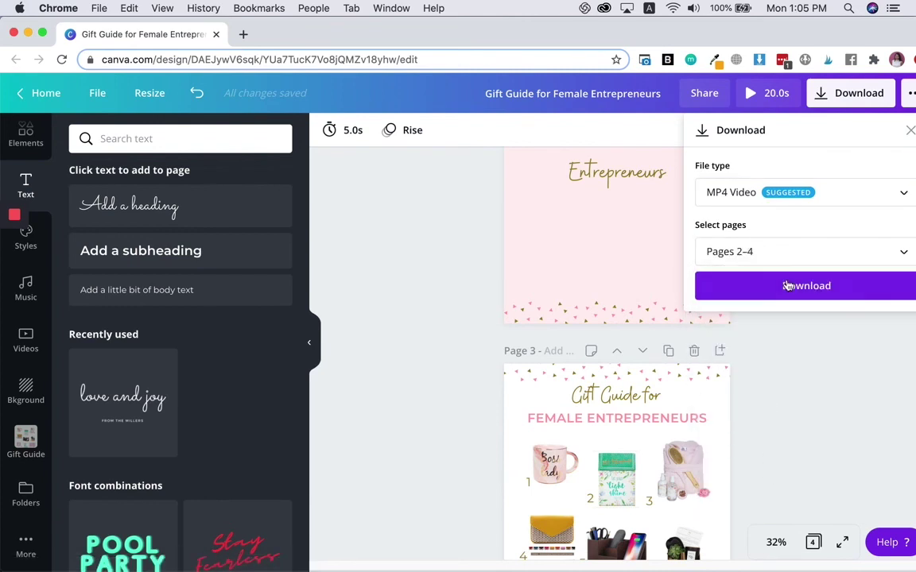
{"action": "left_click", "coordinate": [789, 284]}
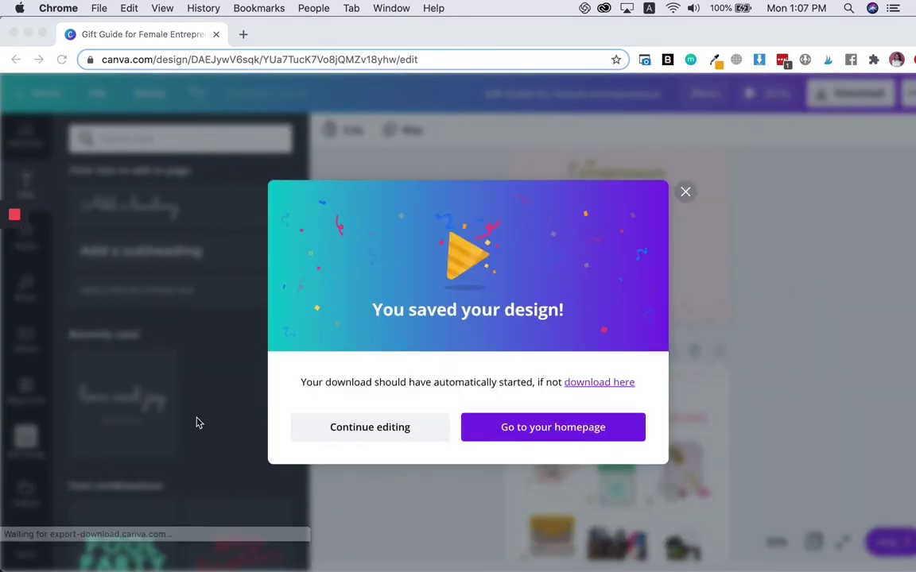
{"action": "left_click", "coordinate": [199, 423]}
{"action": "left_click", "coordinate": [67, 555]}
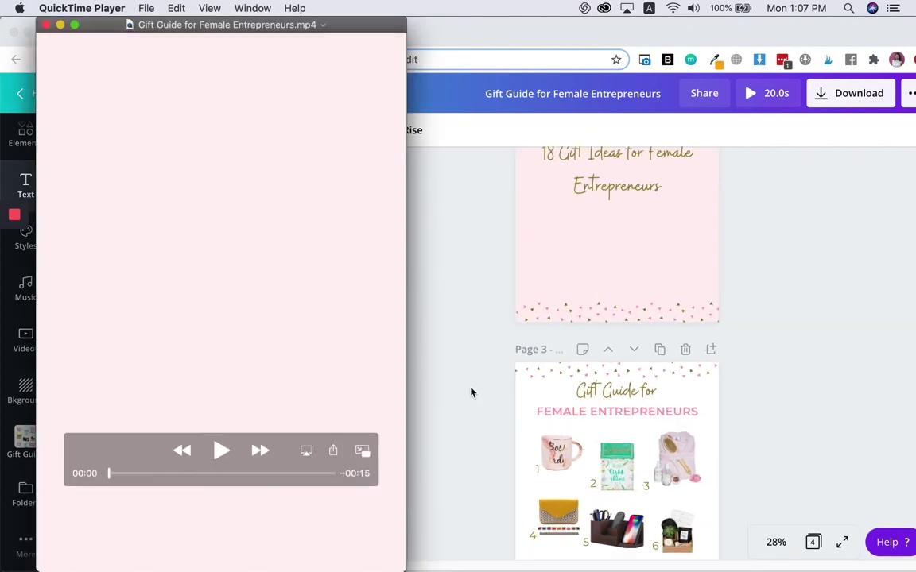
- Play 'Gift Guide for Female Entrepreneurs.mp4' from the pink cover page
{"action": "left_click", "coordinate": [220, 451]}
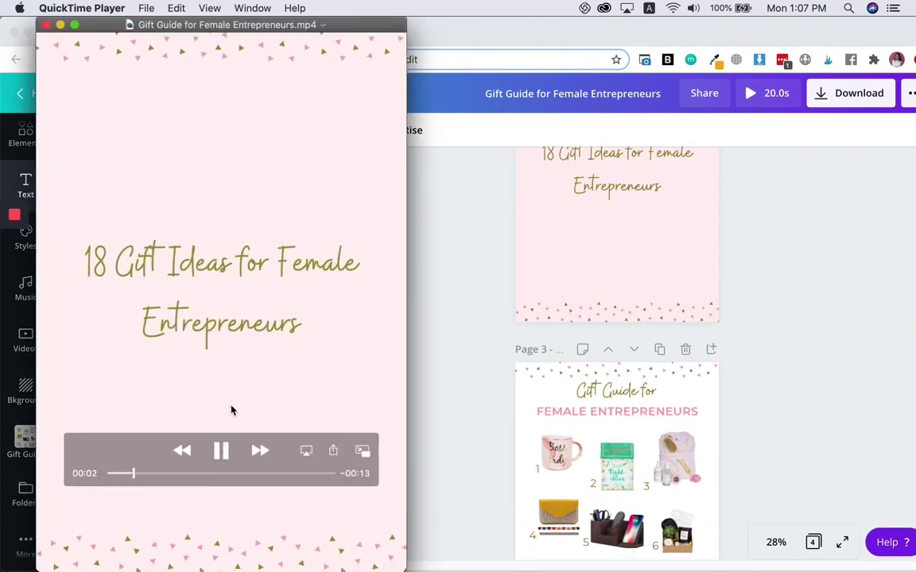